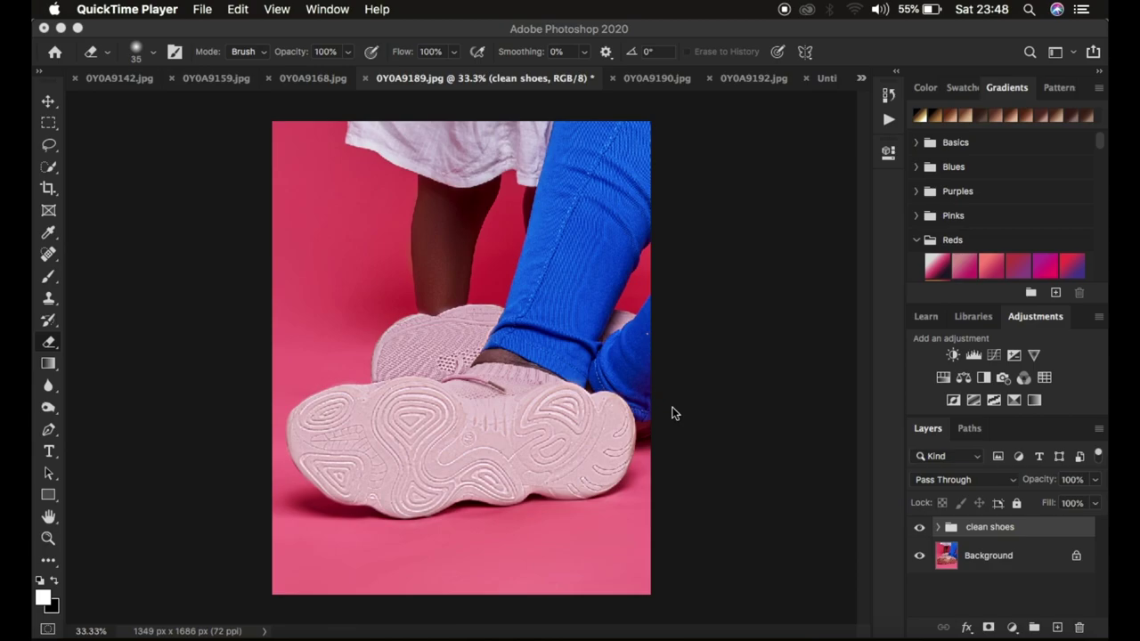
Step: Toggle the clean shoes group's visibility to compare before and after, and delete the group
left_click(920, 530)
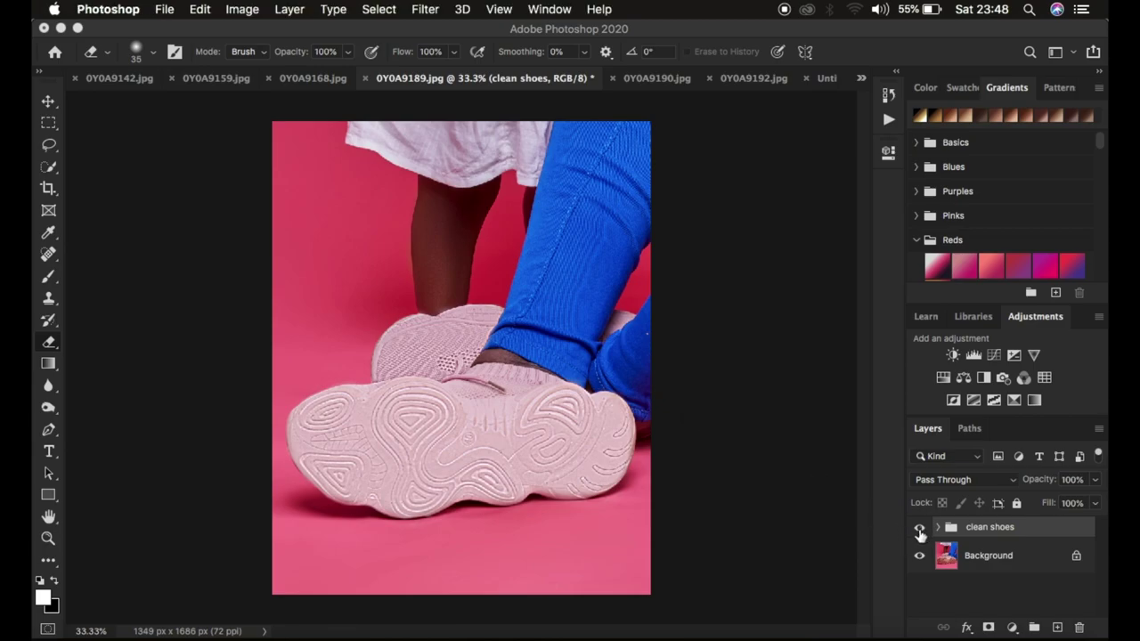
left_click(919, 531)
left_click(920, 531)
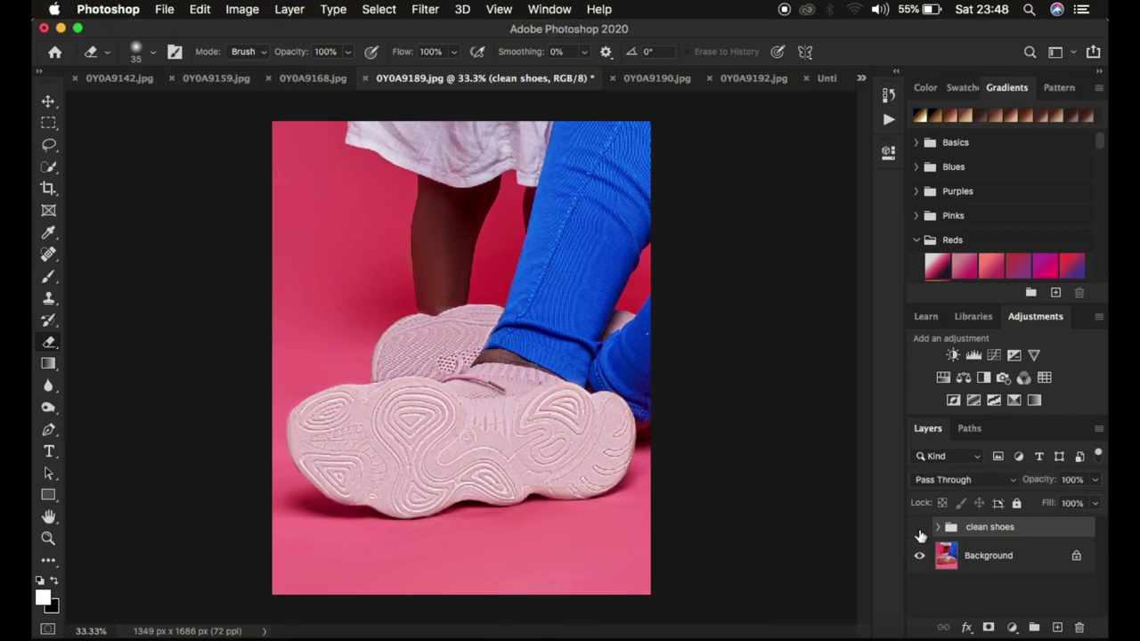
left_click(920, 530)
left_click(920, 531)
left_click(920, 531)
key("BackSpace")
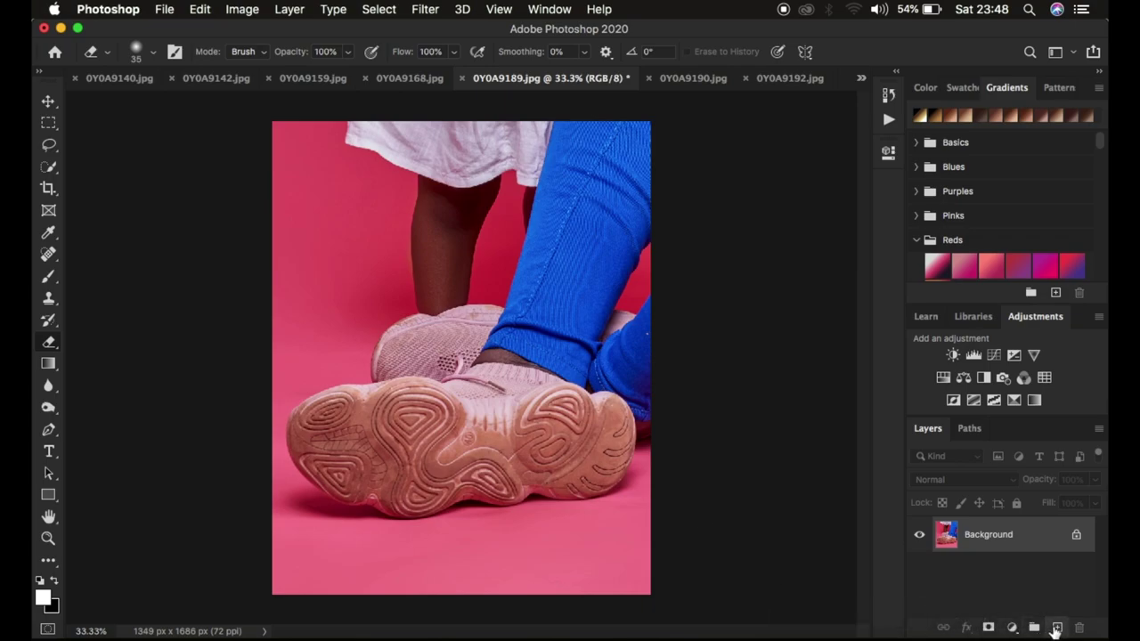
Step: Try painting a light pink sampled from the shoe over the sole on a new layer with a 63% opacity brush, and delete that layer
left_click(1056, 628)
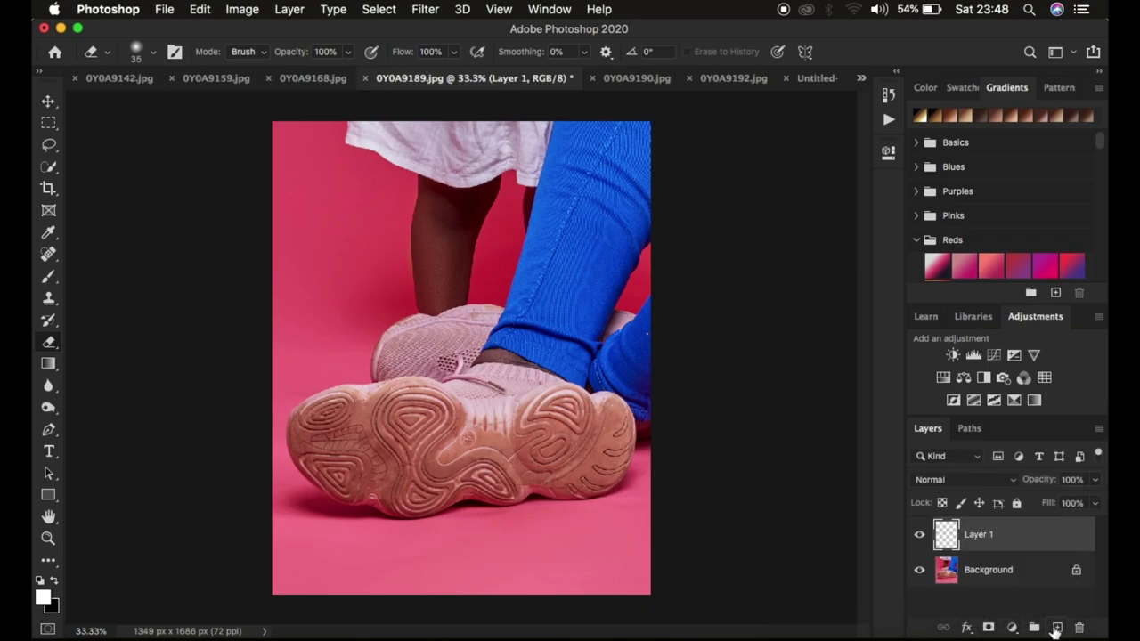
left_click(49, 278)
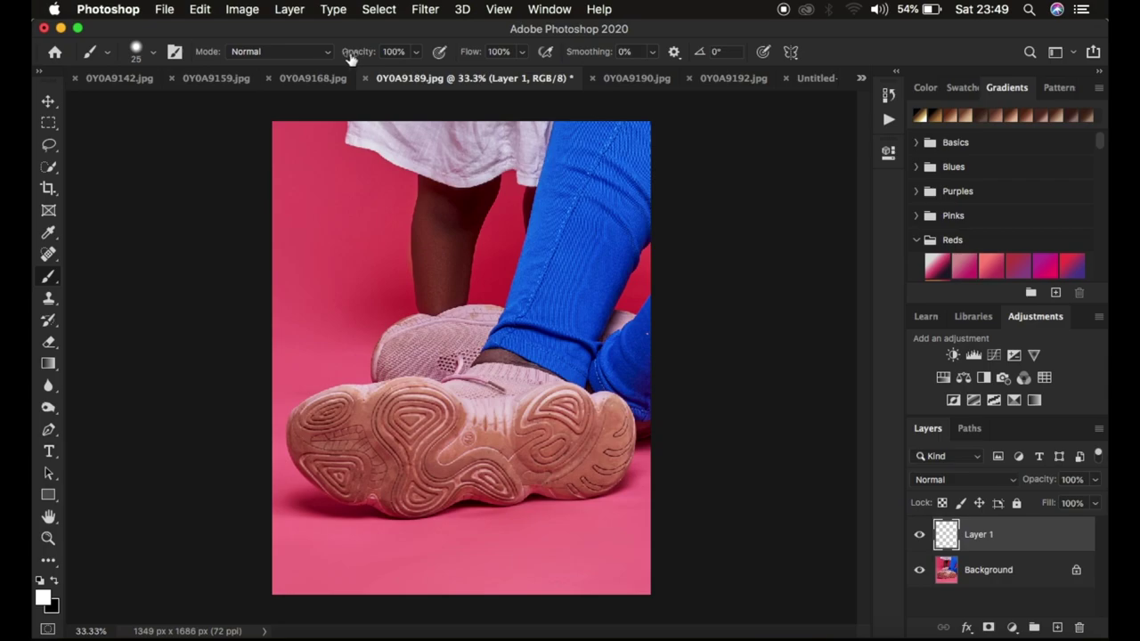
left_click_drag(355, 55, 322, 54)
key("super+equal")
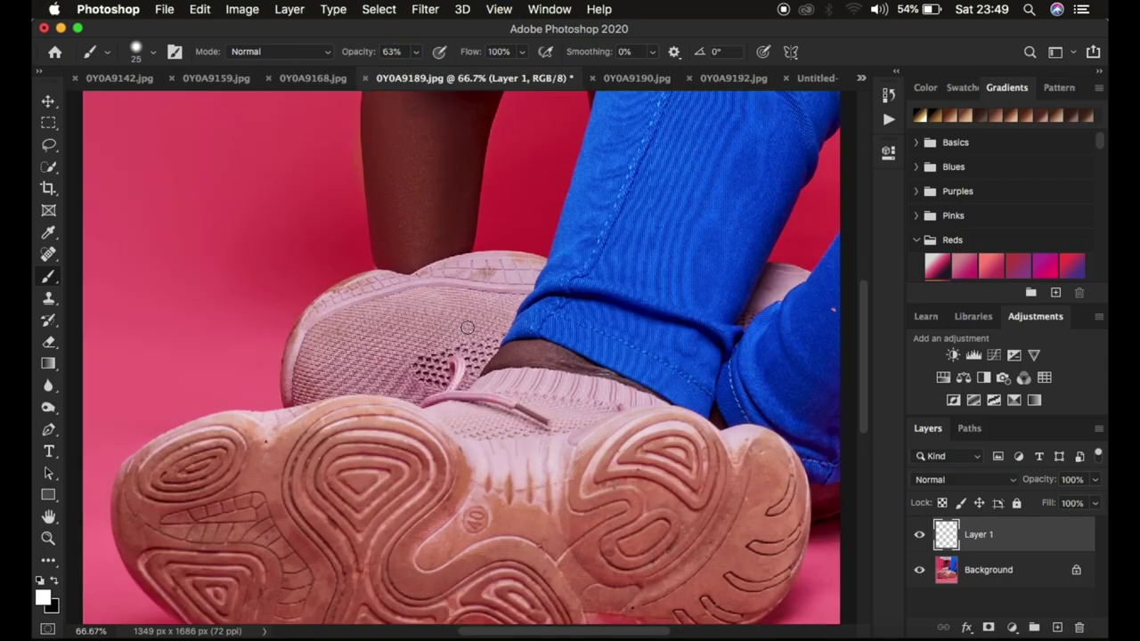
left_click(481, 460, "alt")
mouse_move(457, 481)
left_mouse_down()
mouse_move(392, 463)
mouse_move(446, 472)
mouse_move(387, 495)
mouse_move(351, 493)
mouse_move(346, 506)
mouse_move(458, 522)
mouse_move(373, 553)
mouse_move(315, 532)
mouse_move(452, 518)
mouse_move(434, 504)
mouse_move(357, 524)
mouse_move(409, 542)
mouse_move(494, 492)
mouse_move(404, 474)
mouse_move(417, 452)
mouse_move(453, 466)
mouse_move(430, 446)
mouse_move(336, 454)
mouse_move(309, 476)
mouse_move(327, 518)
mouse_move(320, 497)
mouse_move(456, 531)
mouse_move(477, 511)
left_mouse_up()
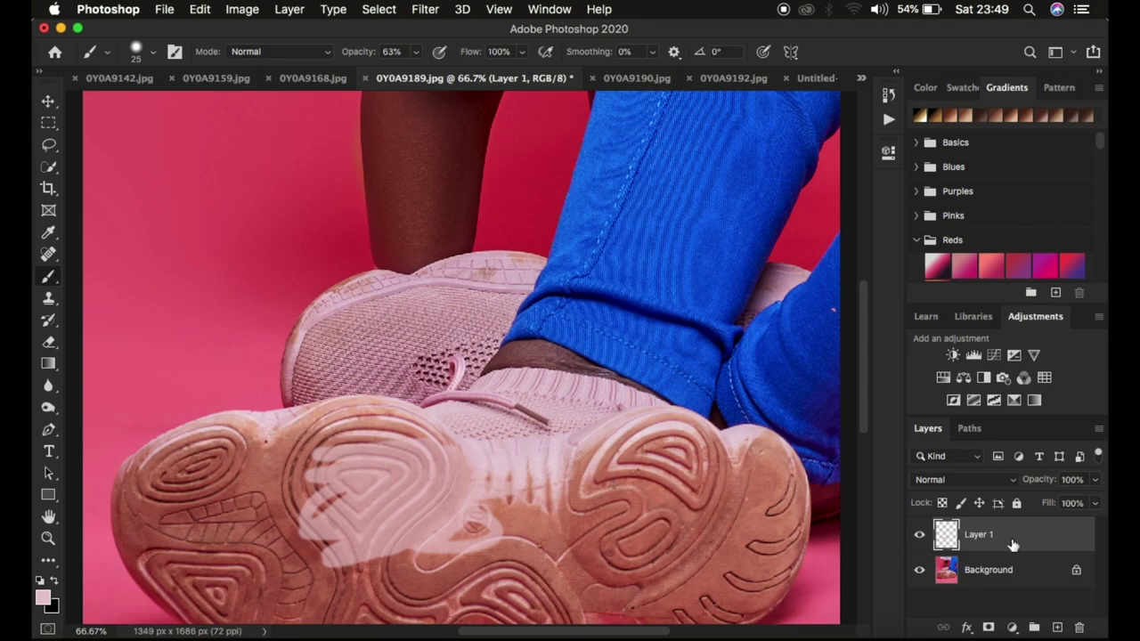
key("BackSpace")
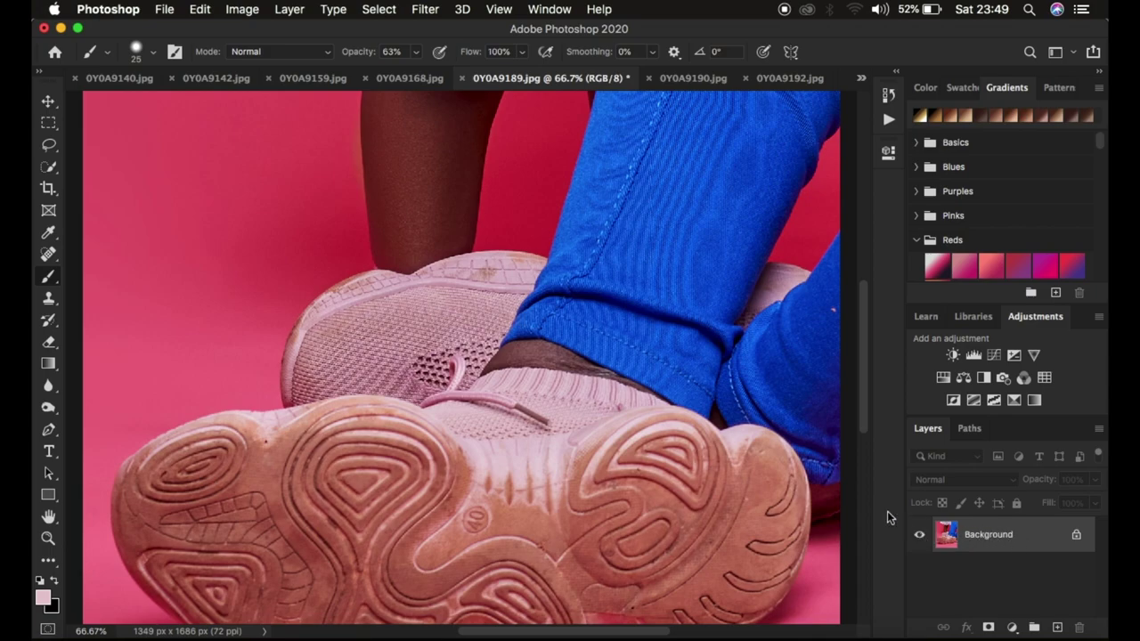
Step: Duplicate the Background layer twice, naming the lower copy "low frw" and the upper copy "high freq"
key("super+j")
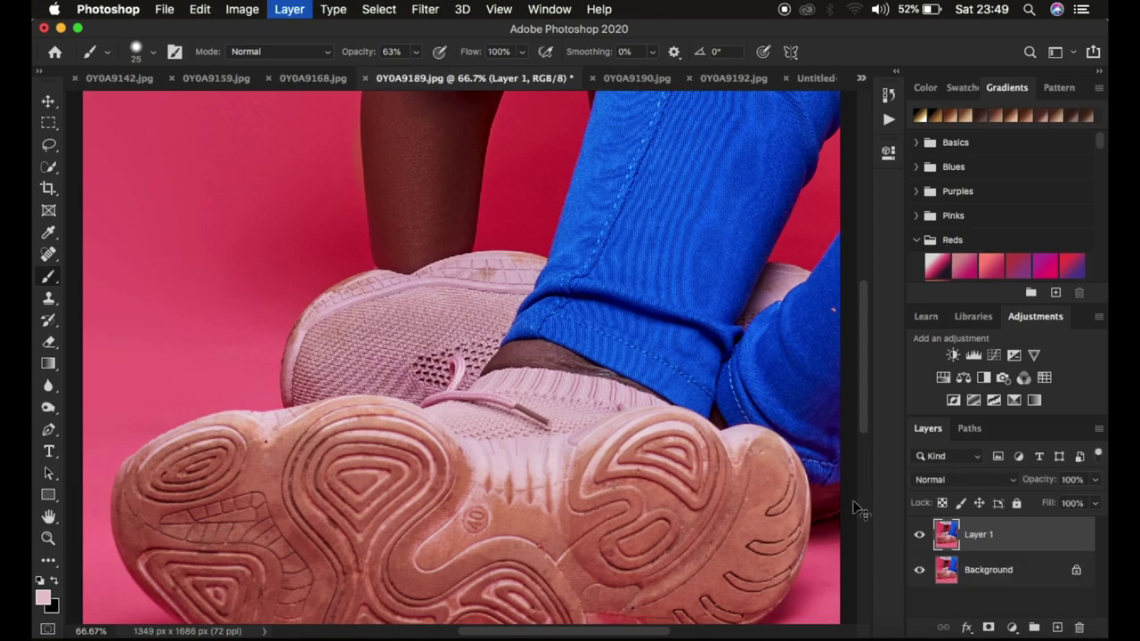
key("super+j")
double_click(977, 570)
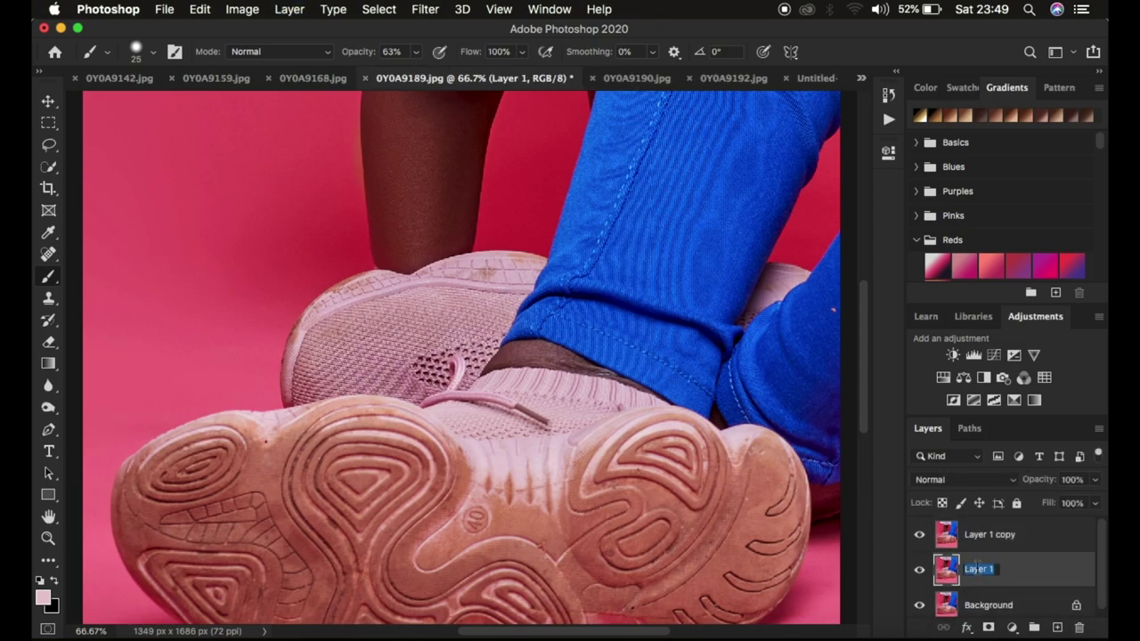
type("low frw")
key("Return")
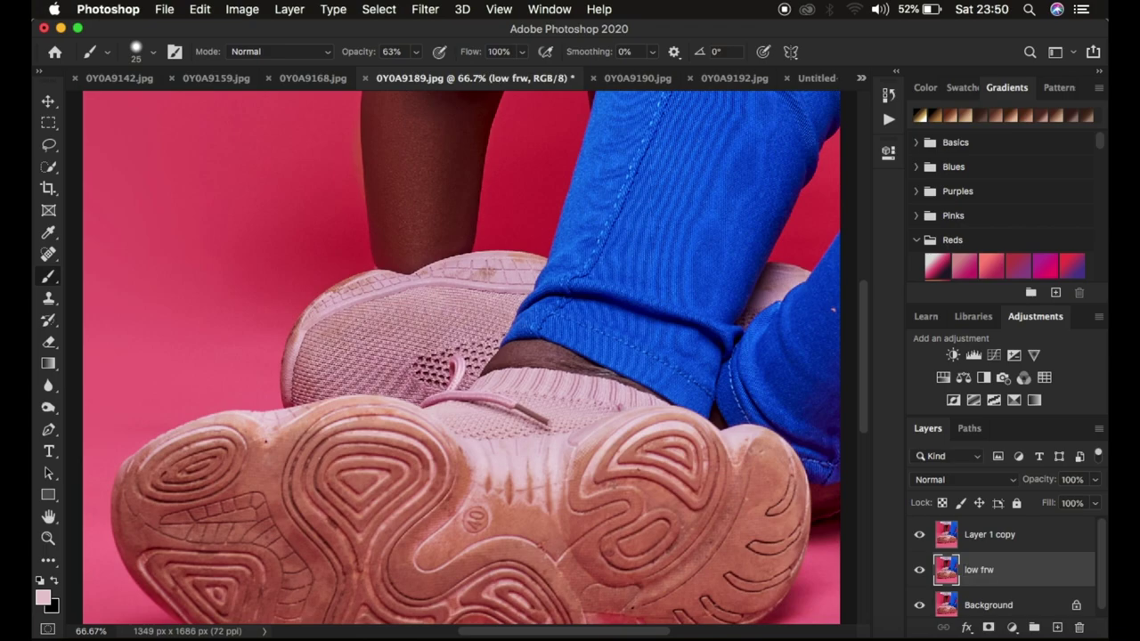
double_click(981, 534)
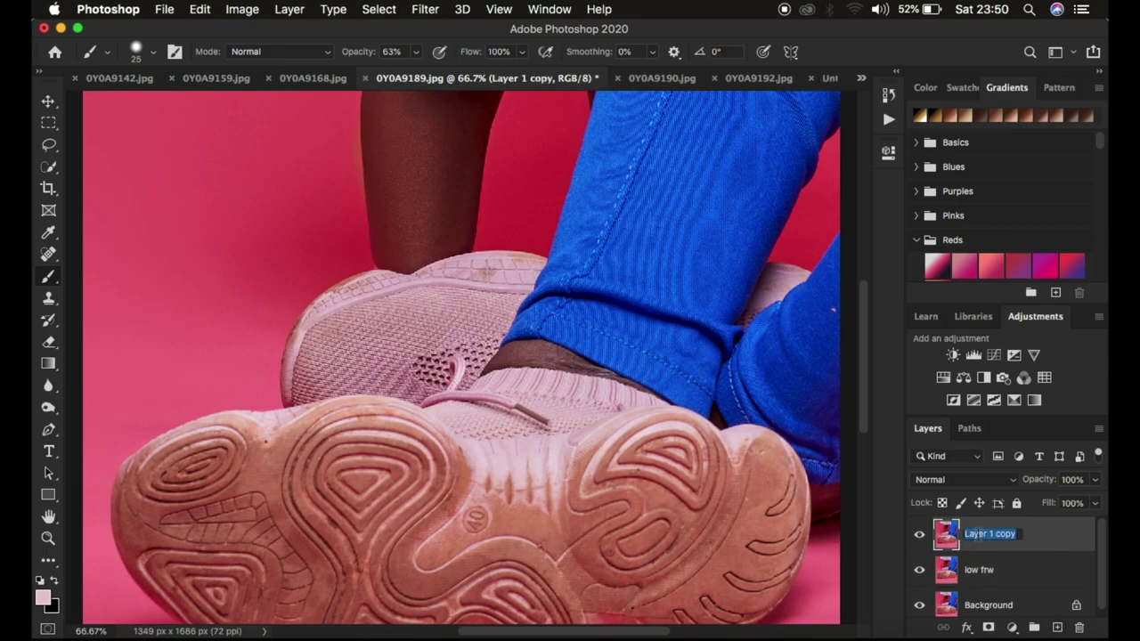
type("high freq")
key("Return")
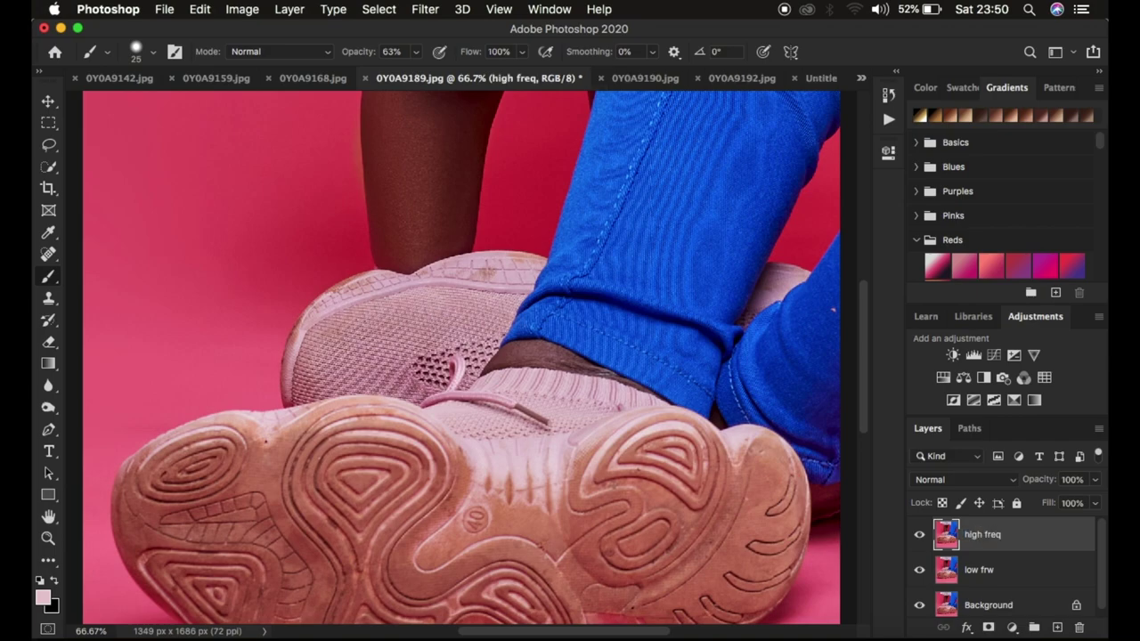
Step: Hide the high freq layer and apply a Gaussian Blur with a 5.6 pixel radius to the low frw layer
left_click(919, 534)
left_click(1002, 575)
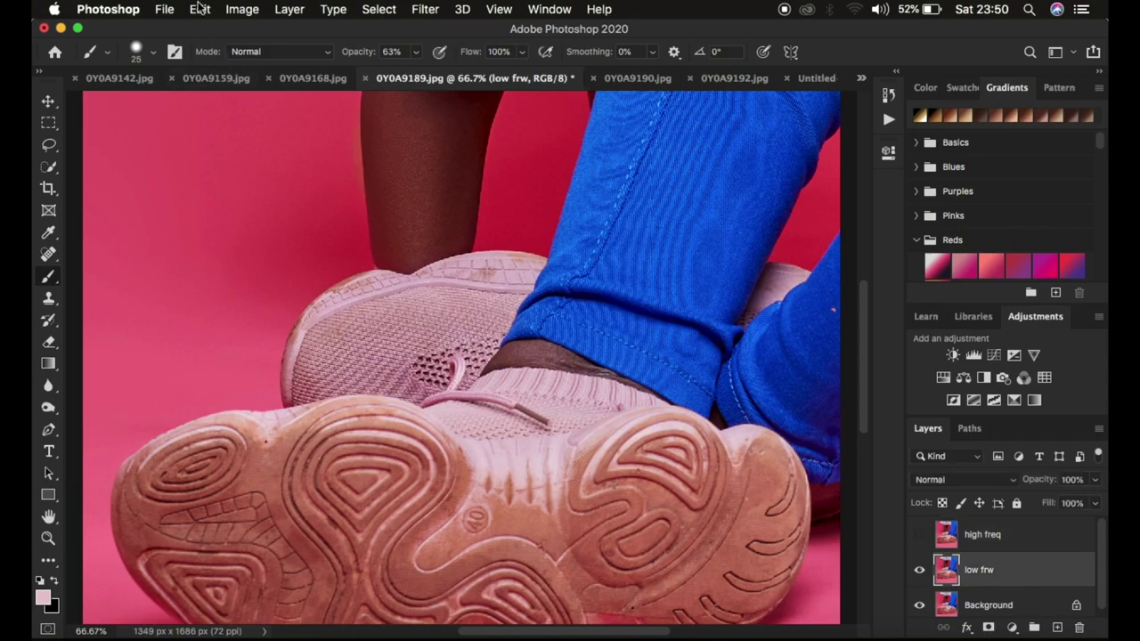
left_click(423, 9)
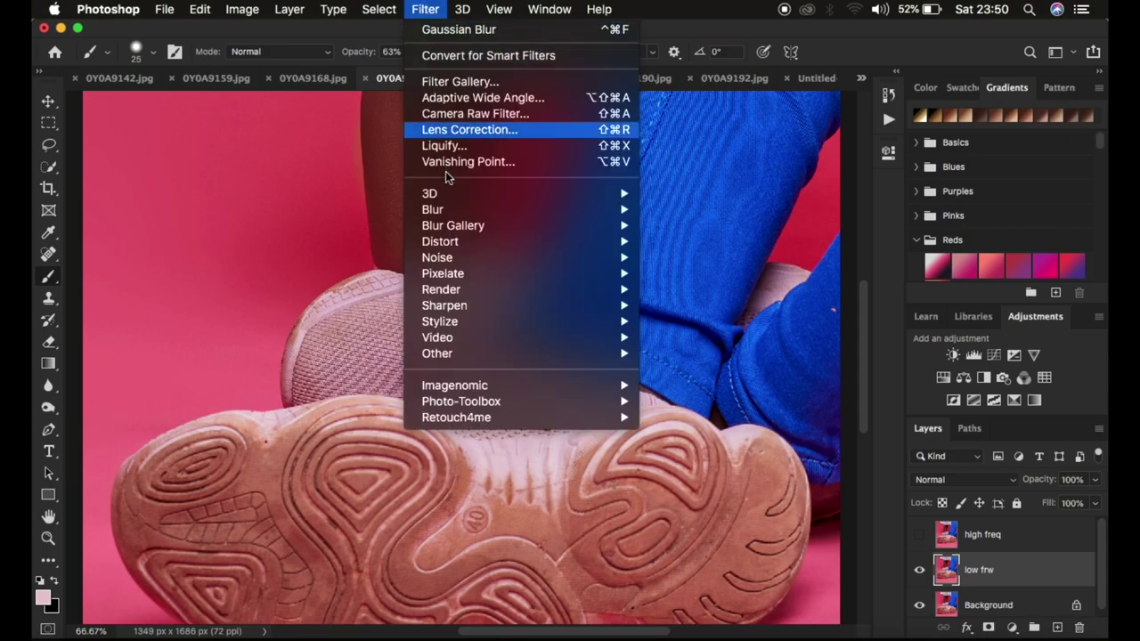
mouse_move(455, 210)
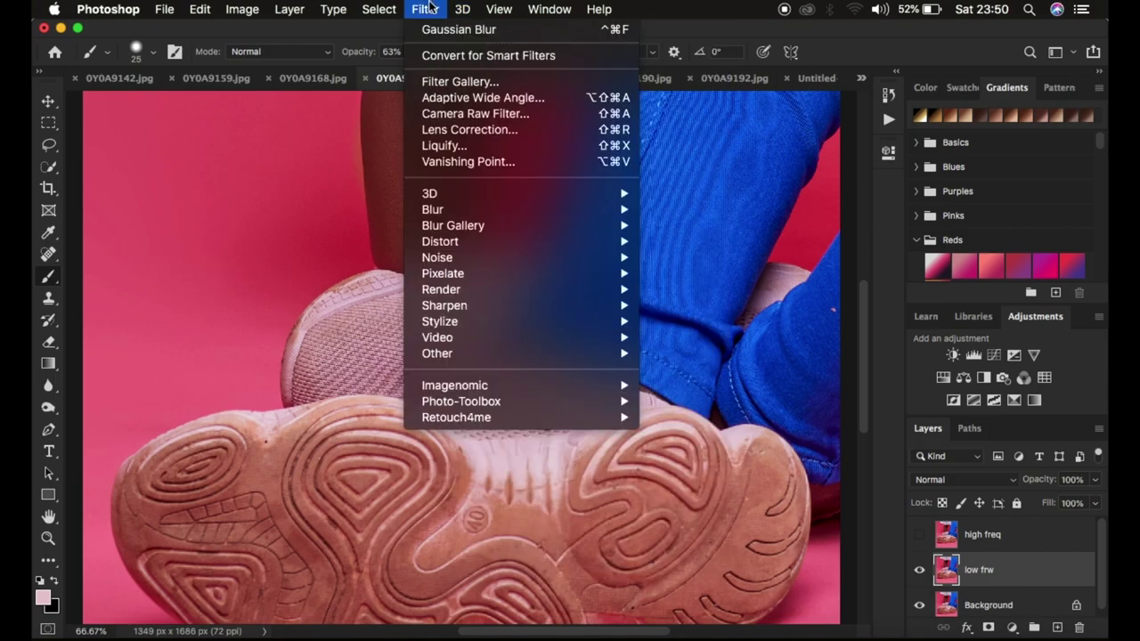
mouse_move(517, 211)
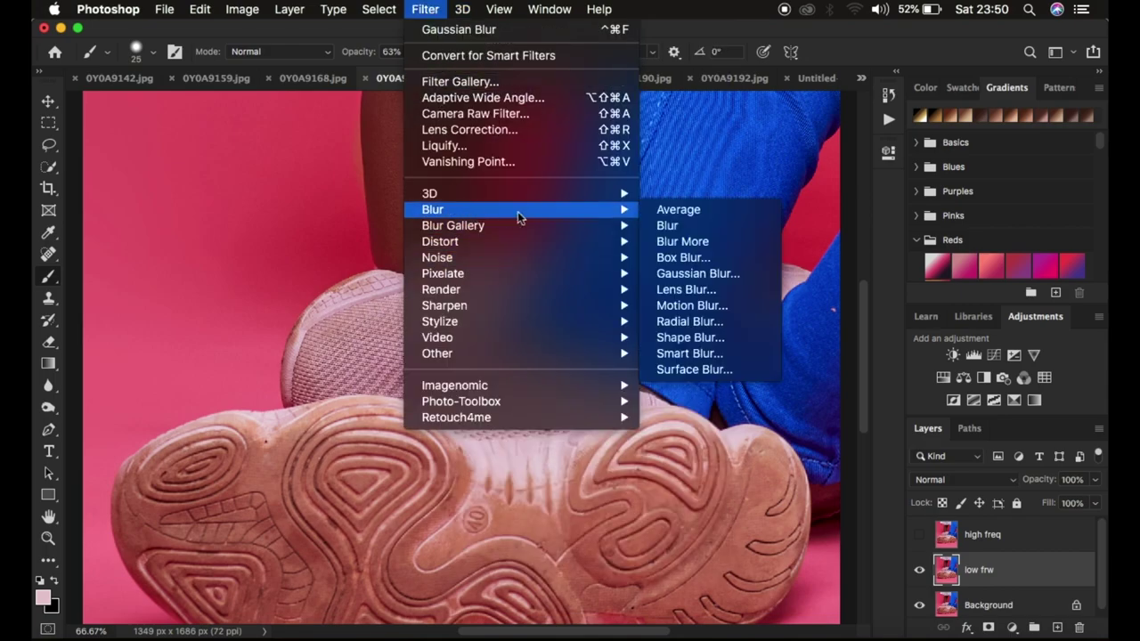
left_click(701, 276)
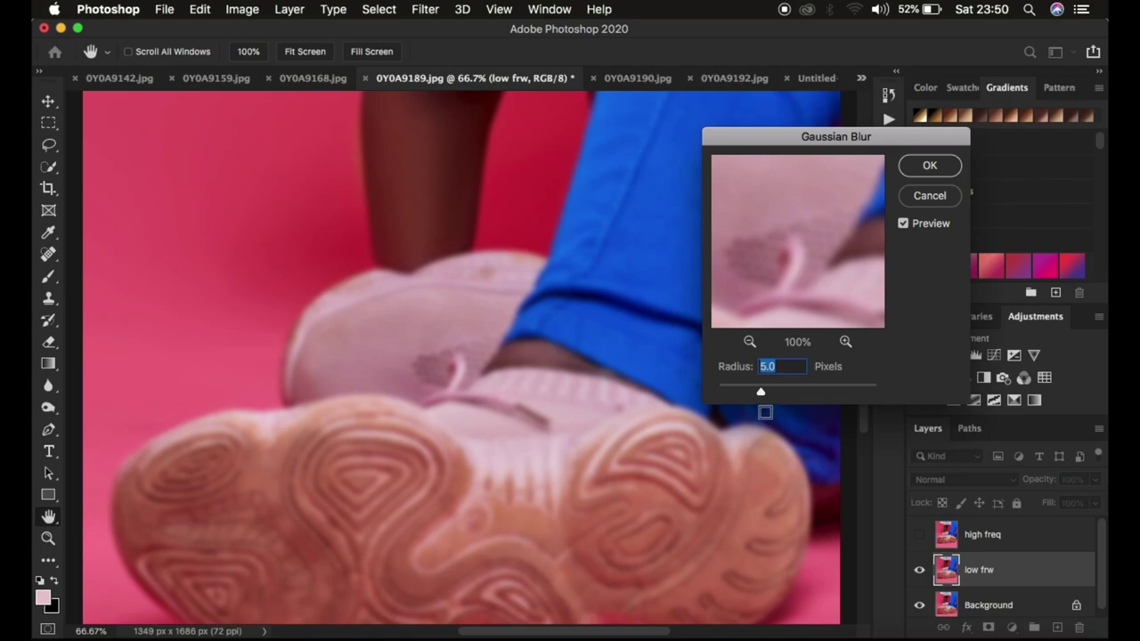
left_click_drag(761, 392, 687, 386)
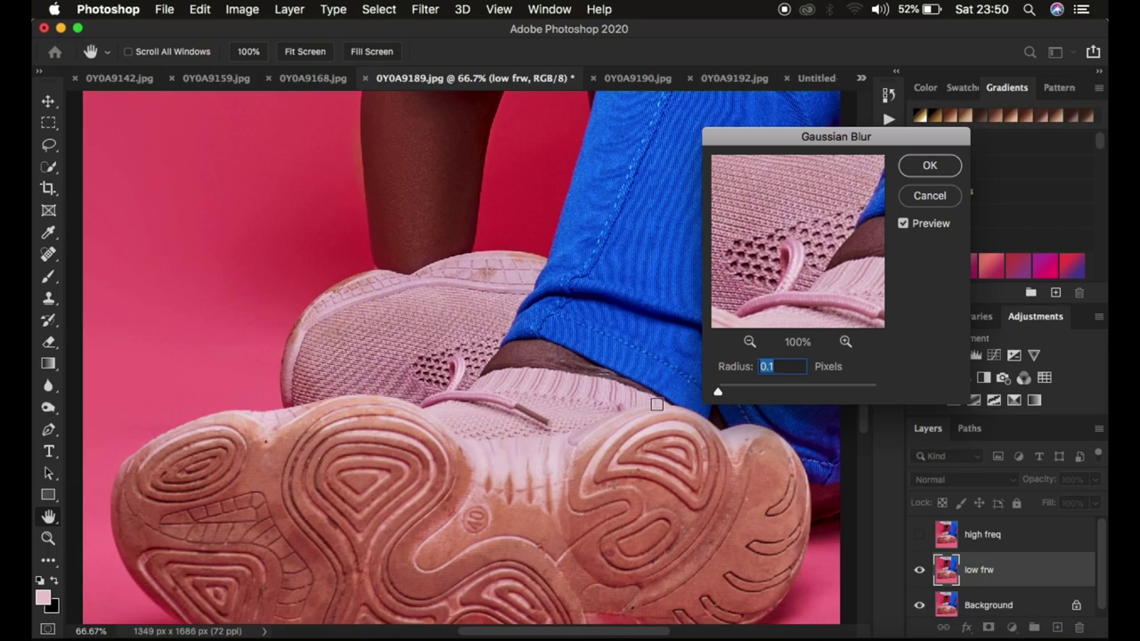
left_click_drag(726, 389, 757, 394)
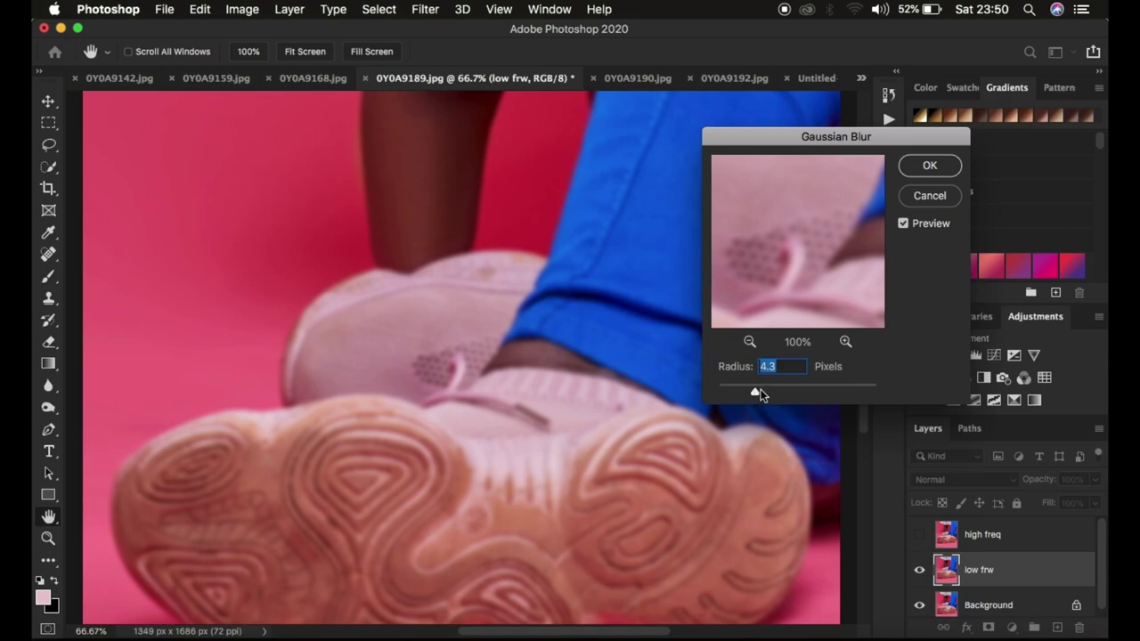
left_click_drag(753, 394, 763, 393)
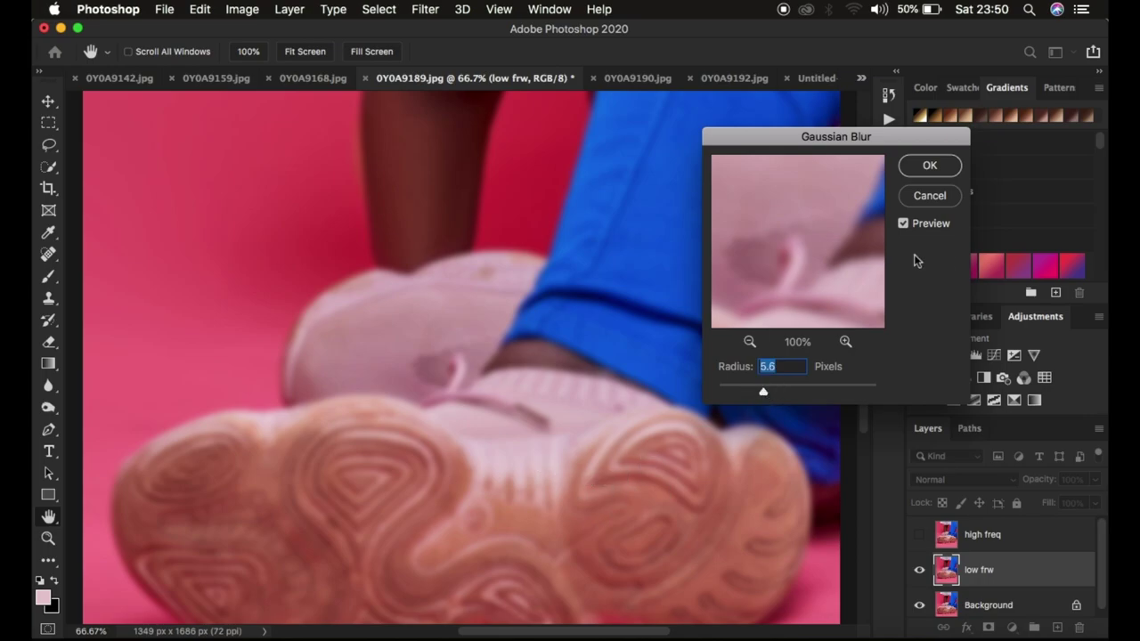
left_click(927, 168)
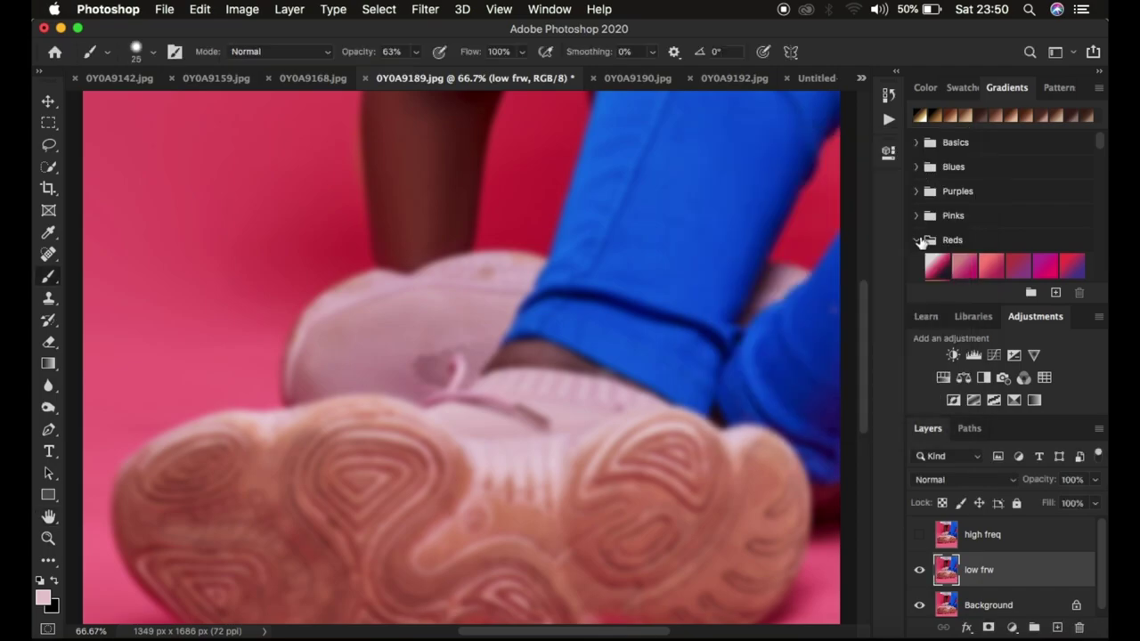
Step: Show high freq, subtract low frw from it using Apply Image with scale 2 and offset 128, and set its blend mode to Linear Light
left_click(998, 543)
left_click(919, 535)
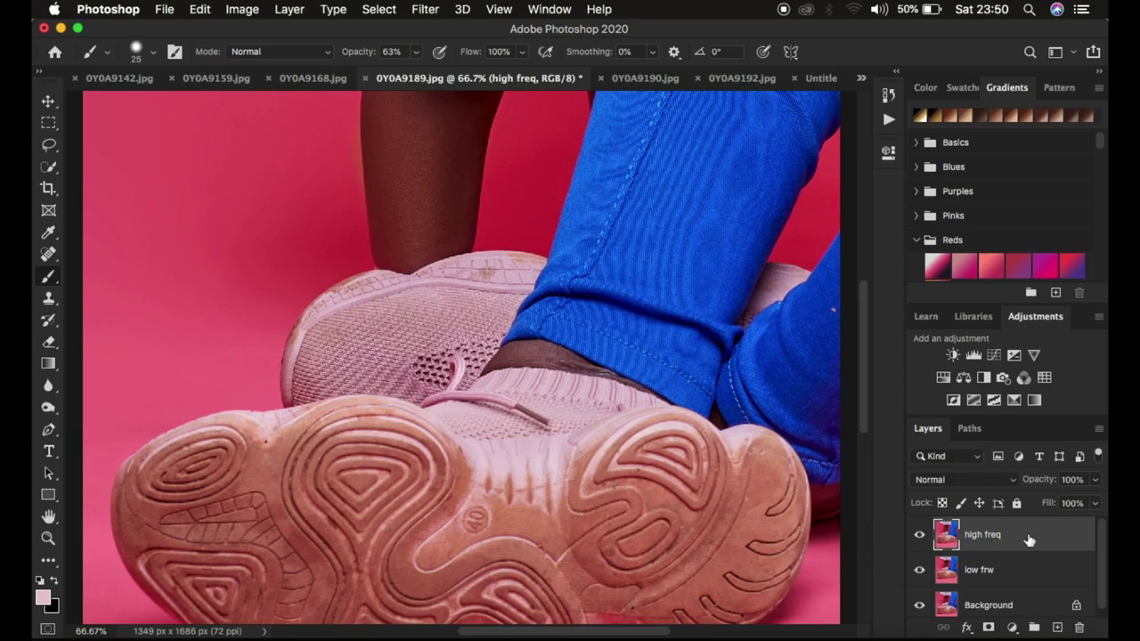
left_click(240, 11)
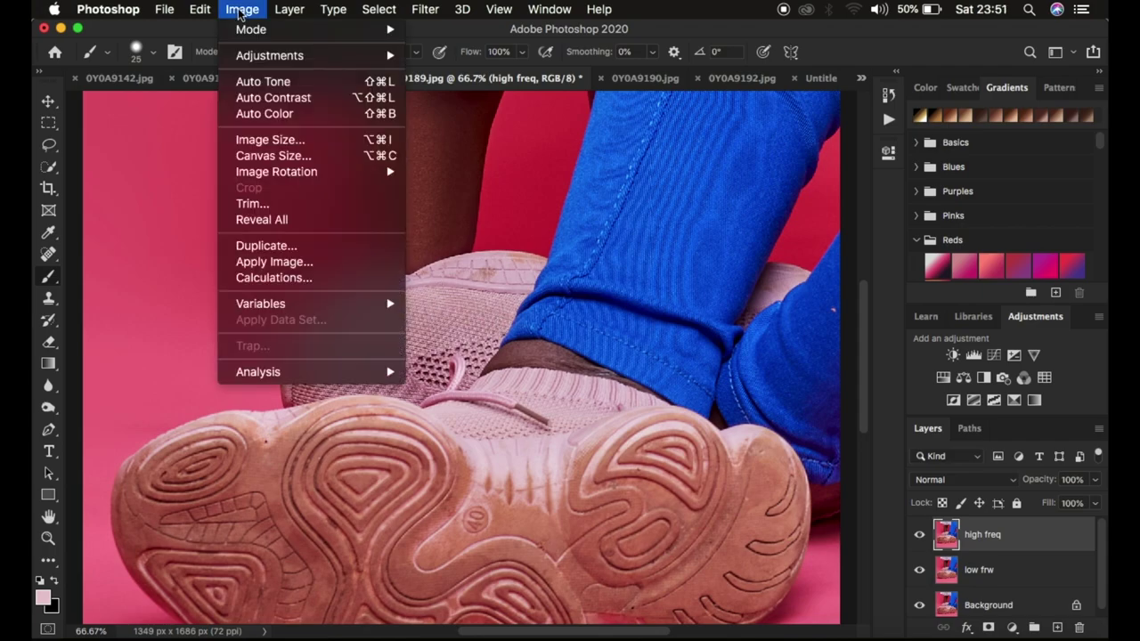
left_click(274, 263)
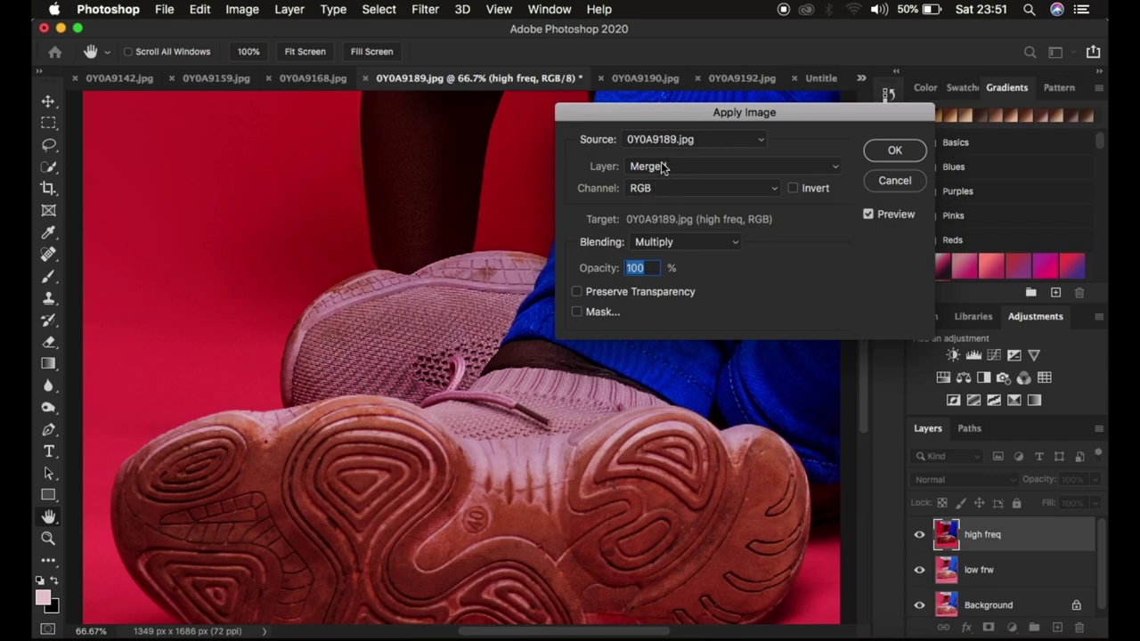
left_click(673, 165)
left_click(663, 204)
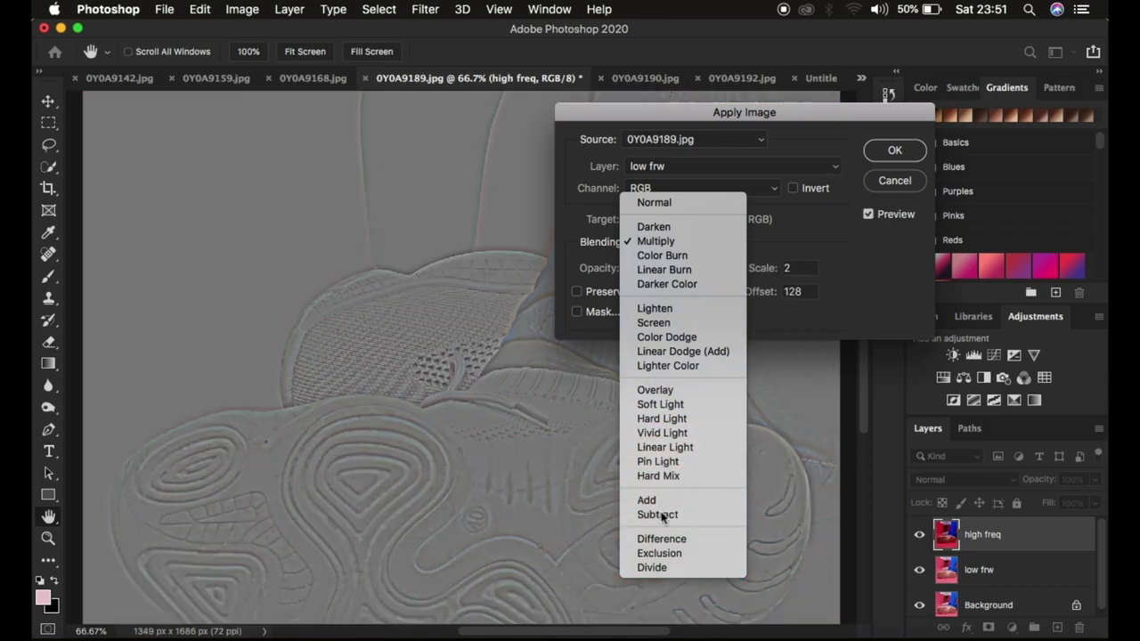
left_click(657, 514)
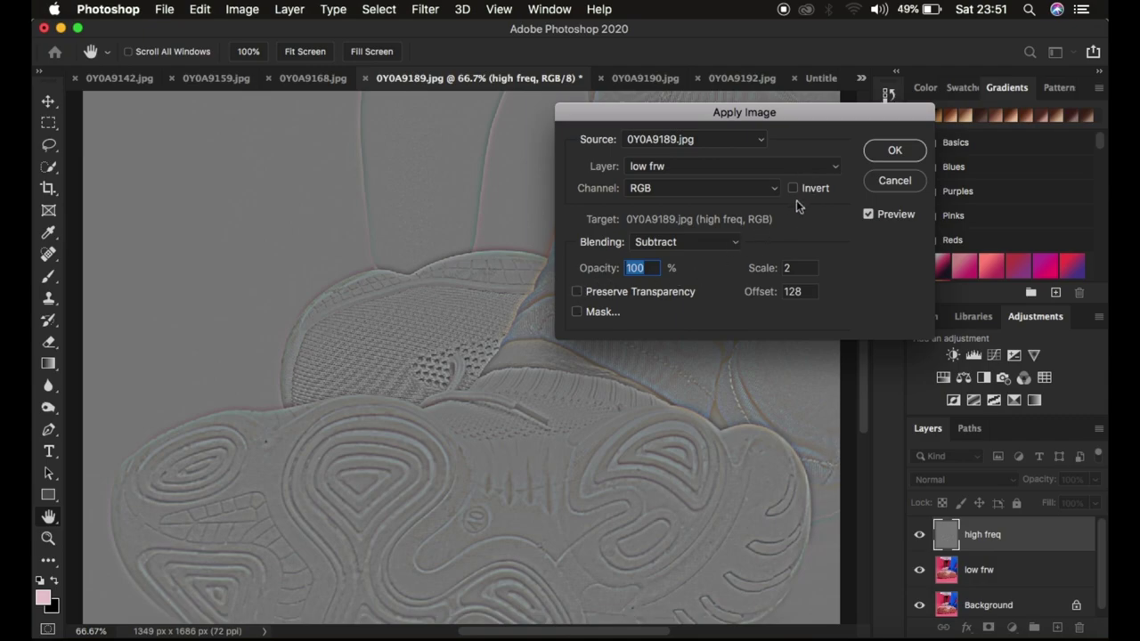
left_click(893, 150)
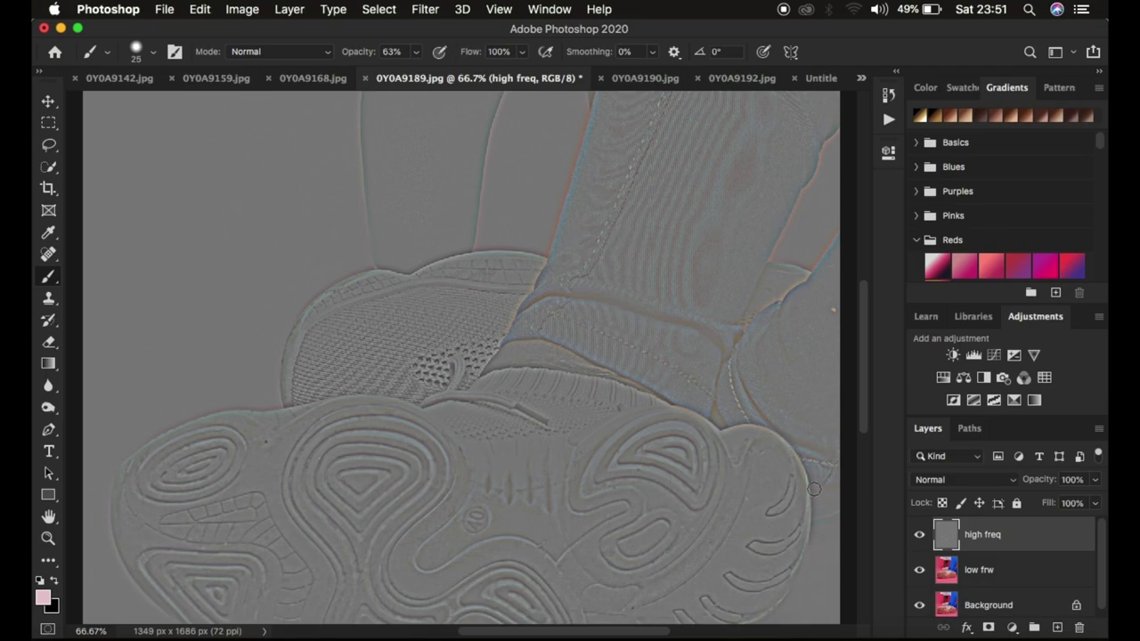
left_click(949, 484)
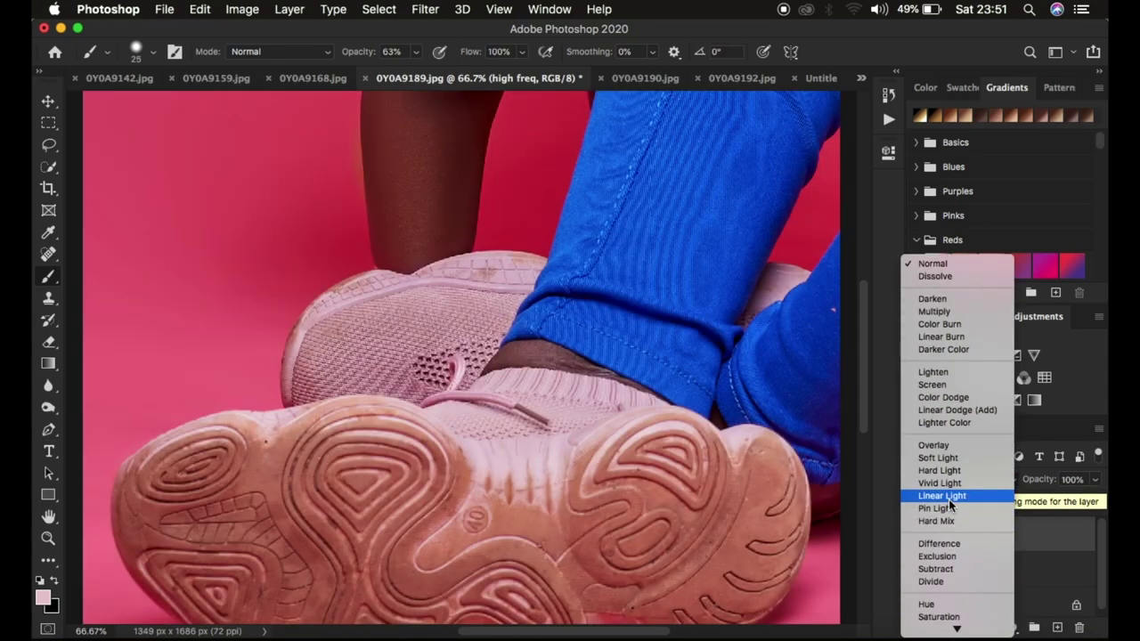
left_click(948, 495)
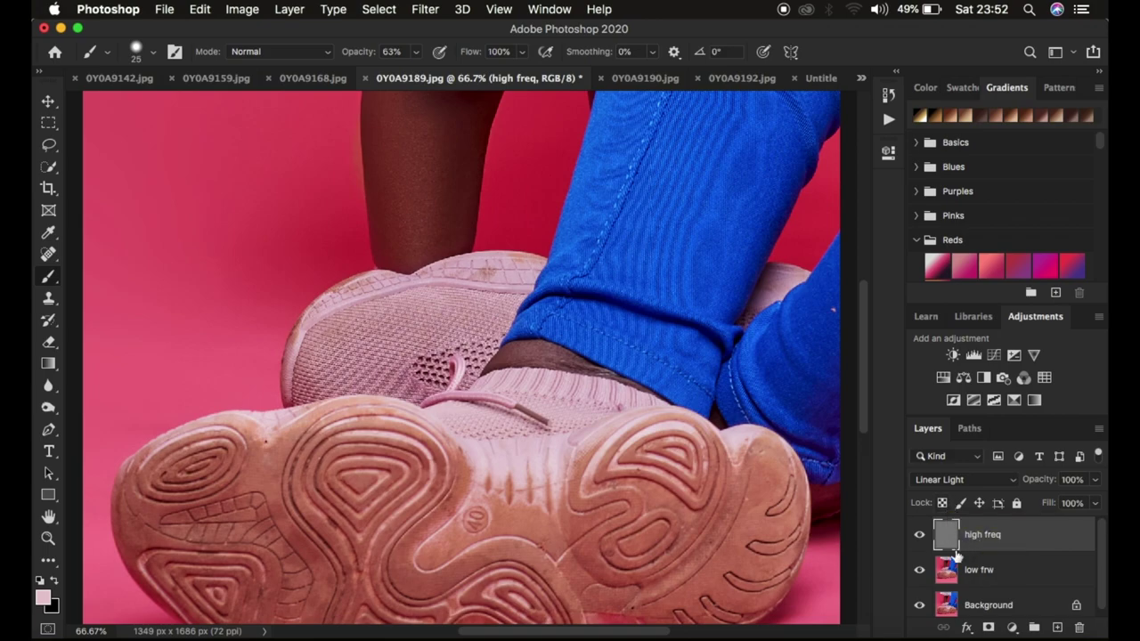
Step: Group the high freq and low frw layers and name the group "CLEAN SHOE"
left_click(1037, 577, "shift")
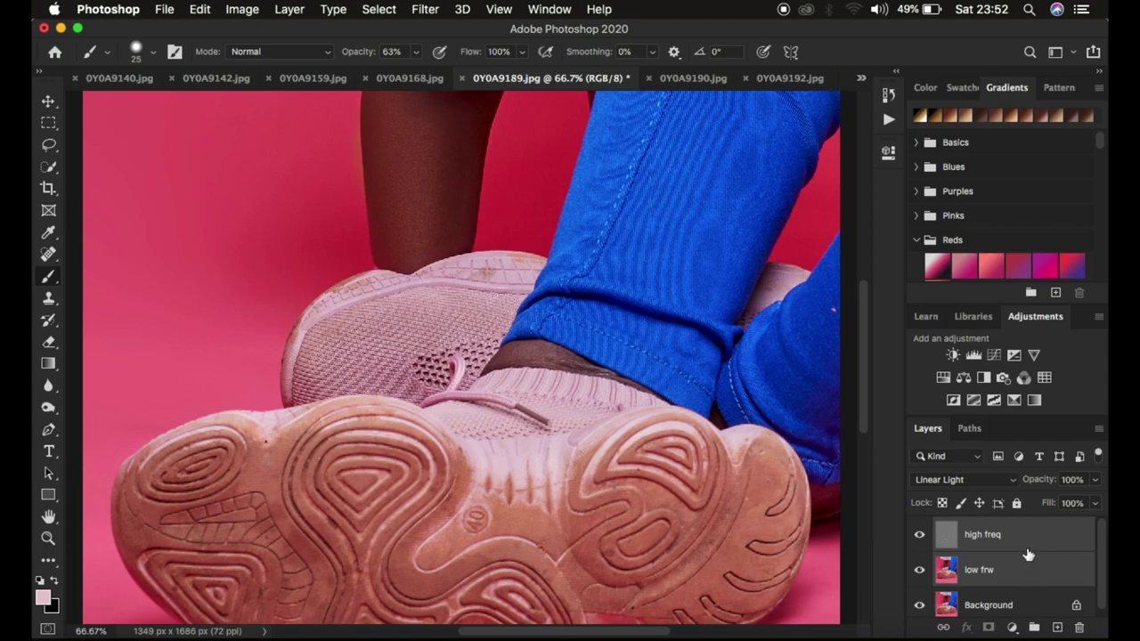
key("super+g")
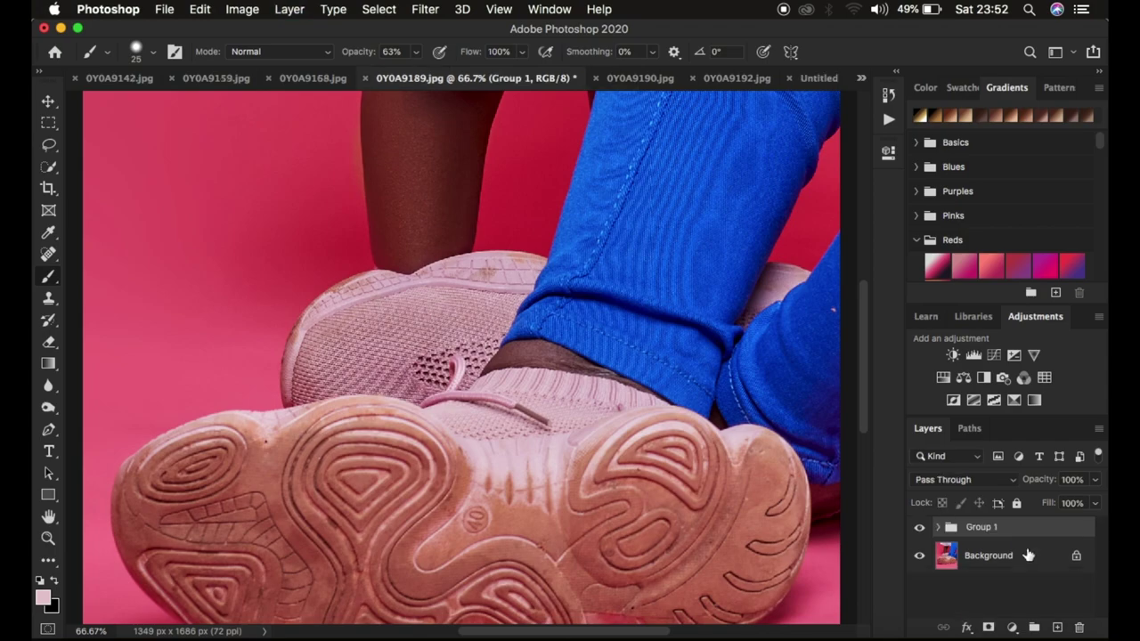
double_click(980, 527)
type("ClEAN SHOE")
key("Return")
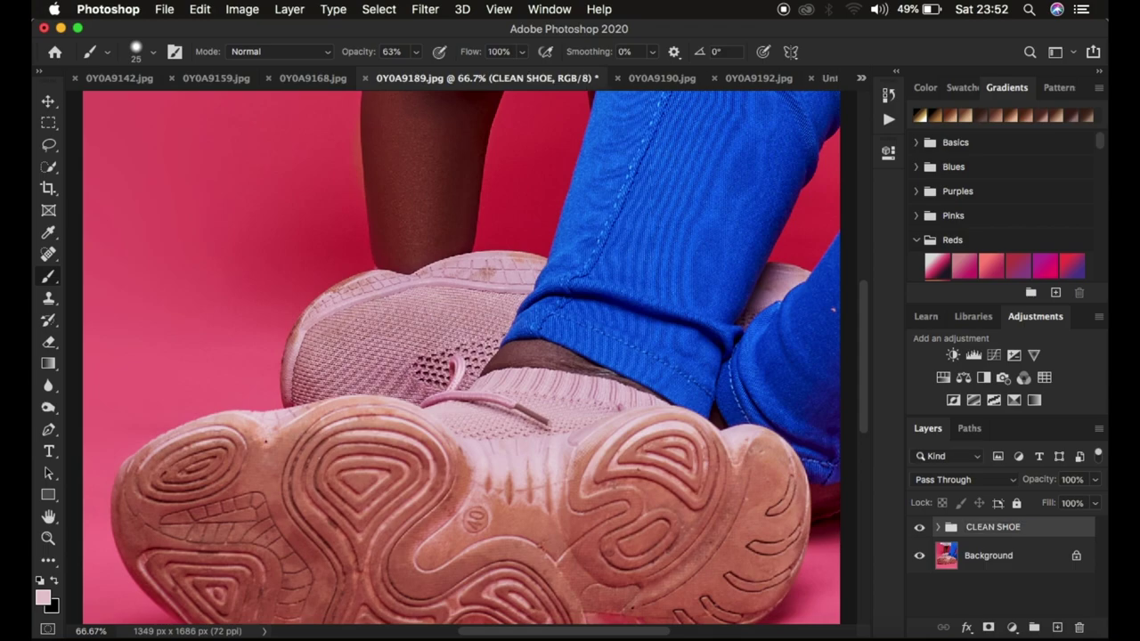
Step: Add a new empty layer directly above the low frw layer inside the CLEAN SHOE group
left_click(936, 527)
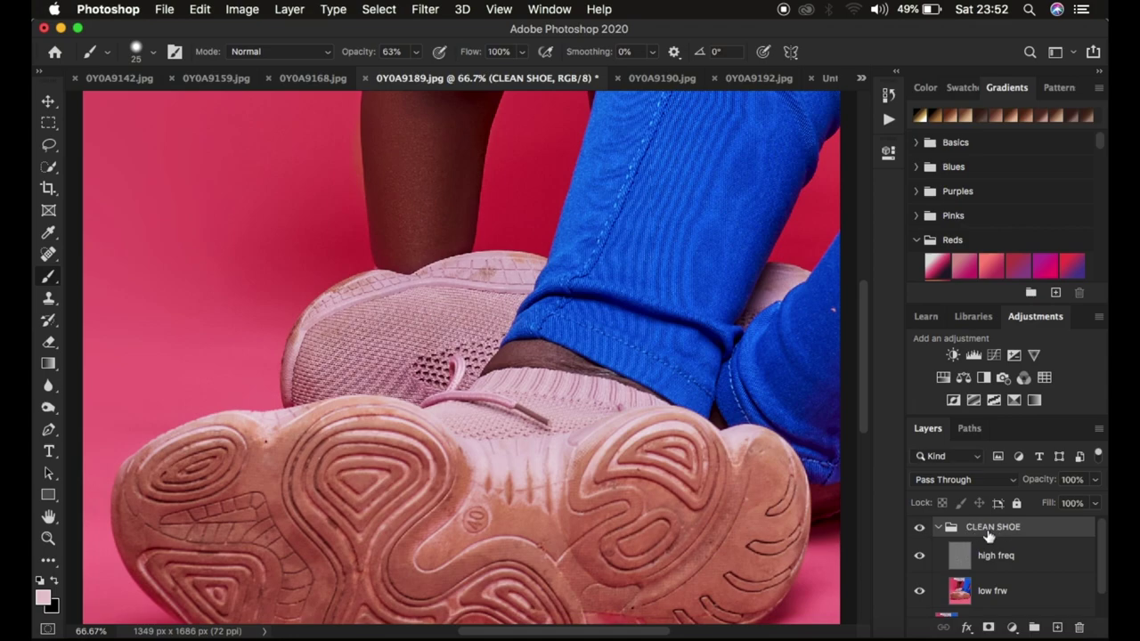
left_click(1011, 597)
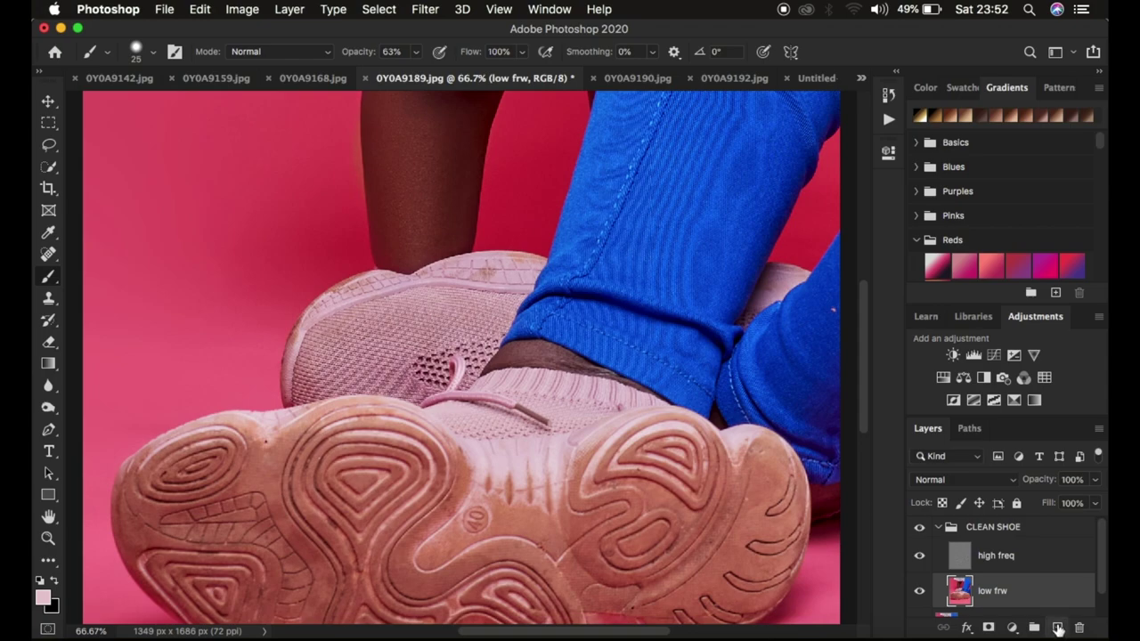
left_click(1056, 629)
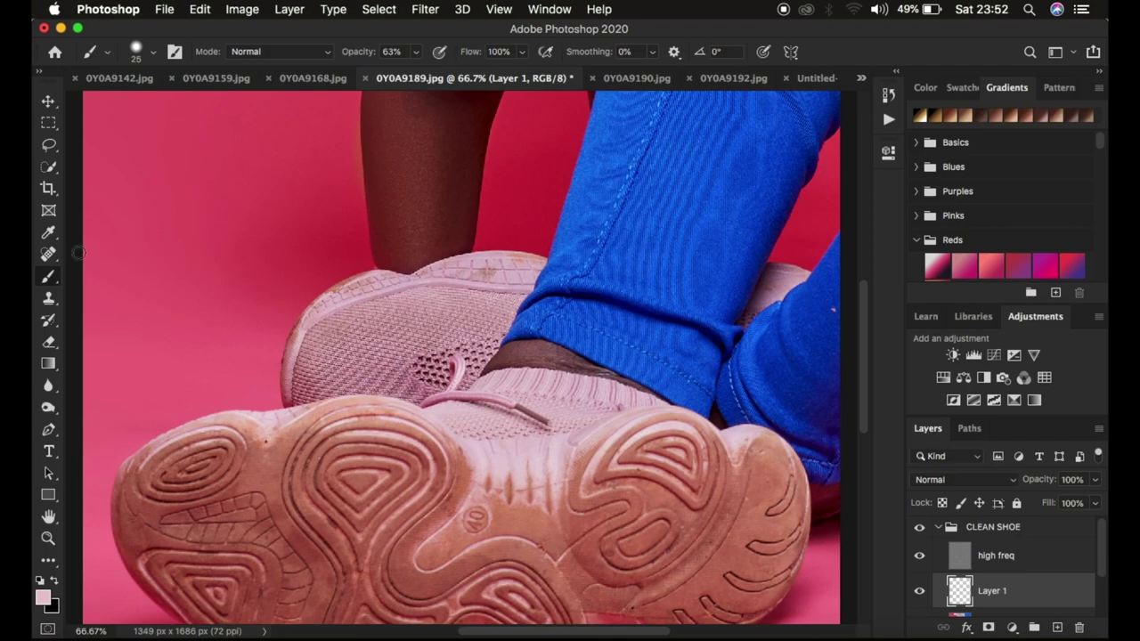
Step: Set up the Brush tool with 0% hardness and 70% opacity
left_click(49, 279)
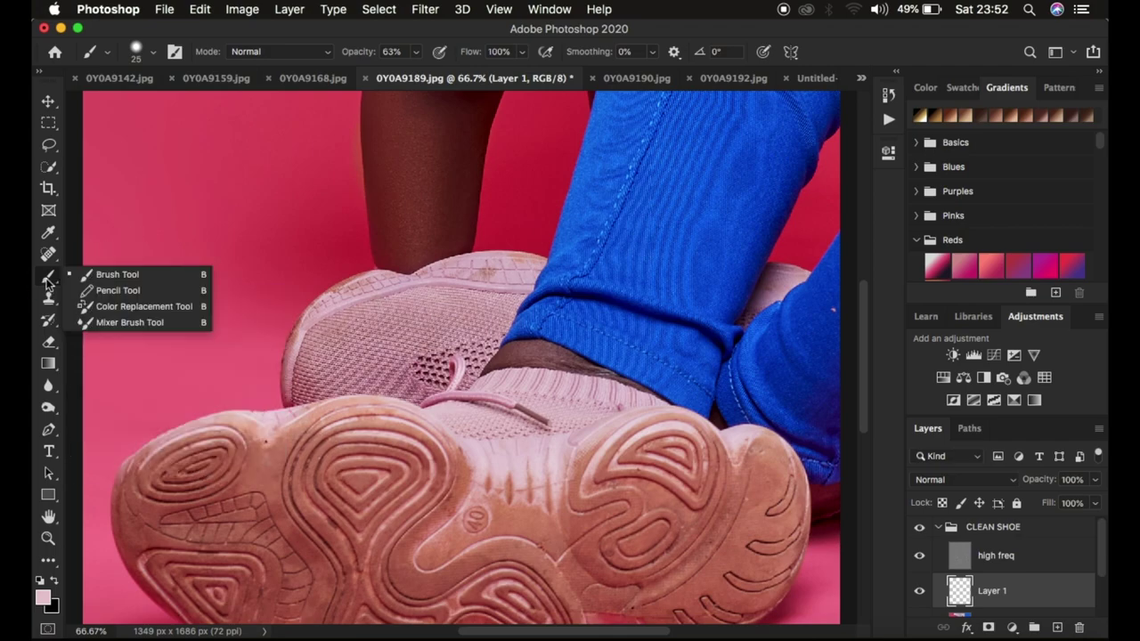
left_click(108, 275)
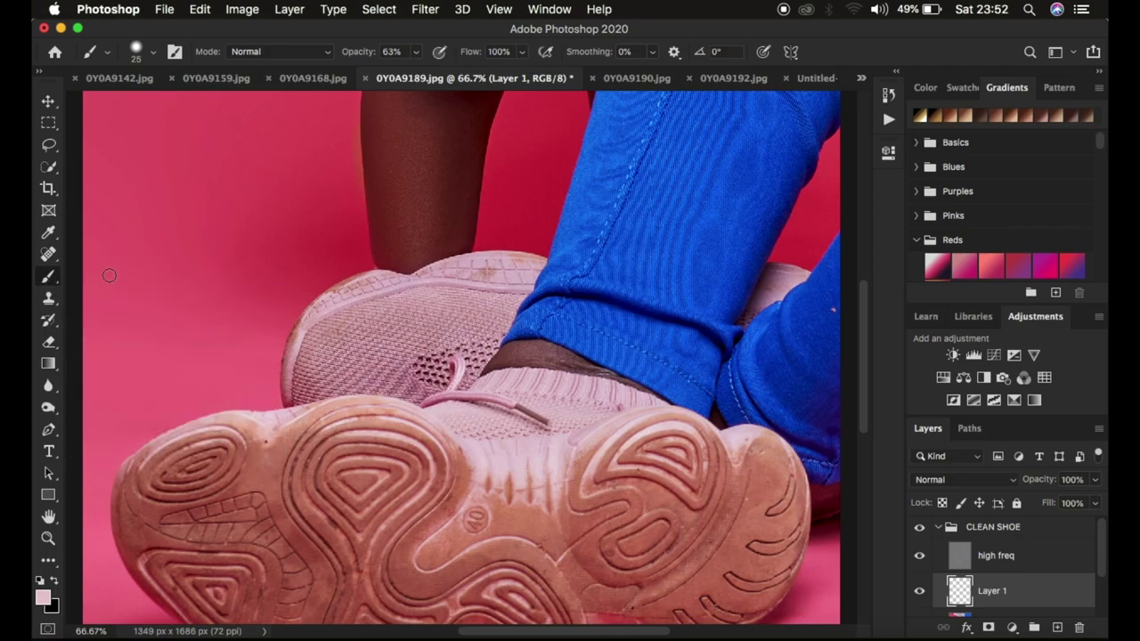
left_click(152, 57)
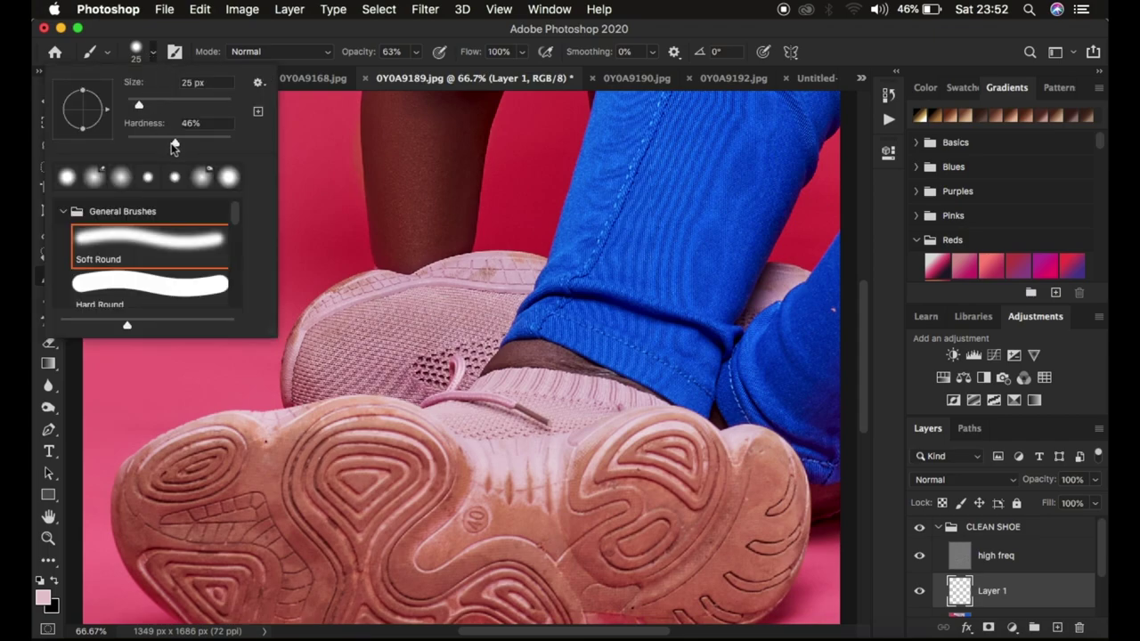
left_click_drag(176, 144, 72, 132)
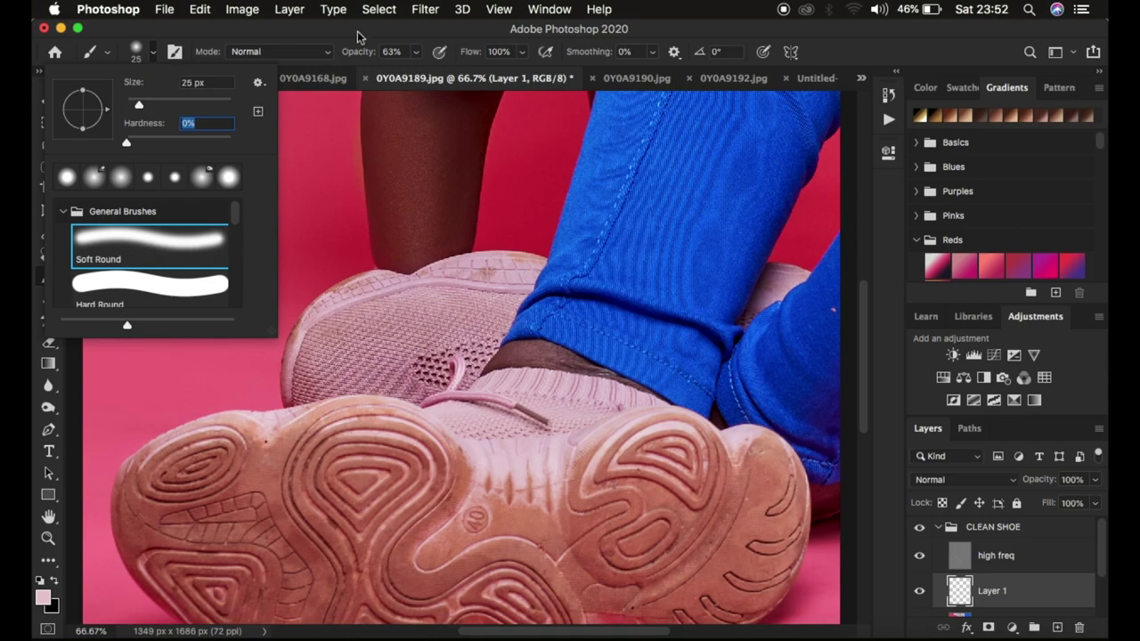
key("Return")
left_click_drag(357, 56, 360, 55)
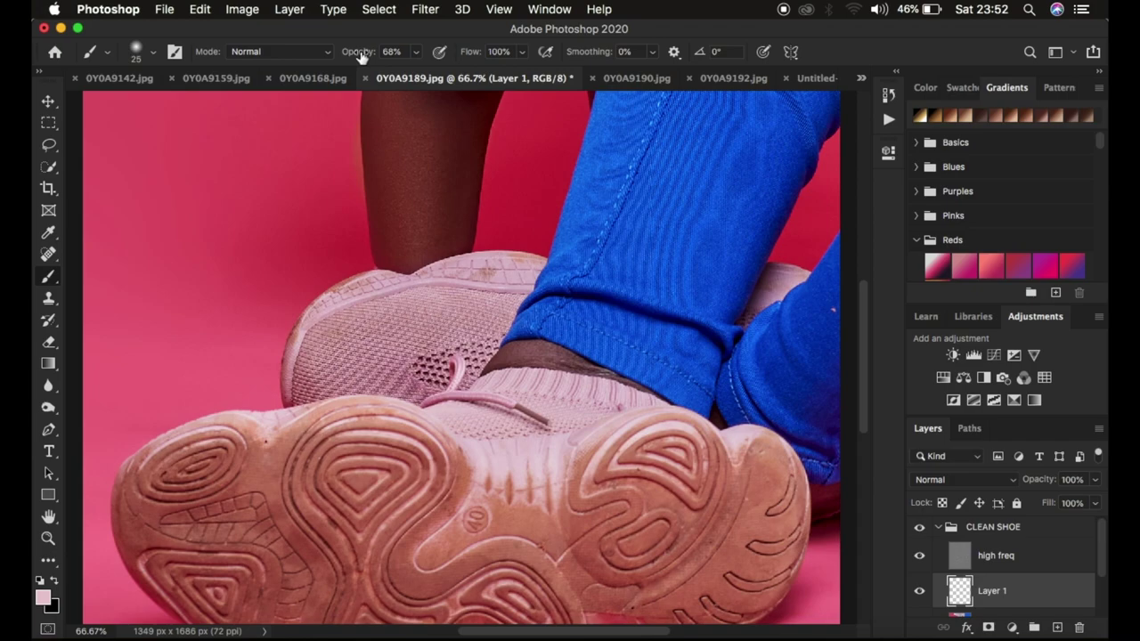
left_click_drag(361, 55, 360, 57)
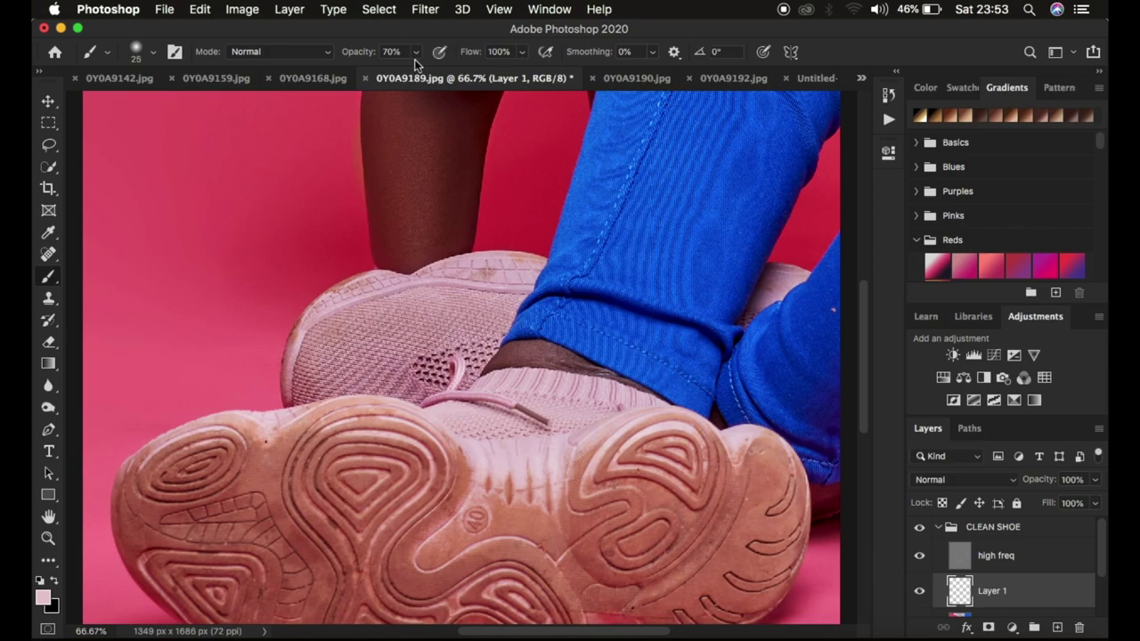
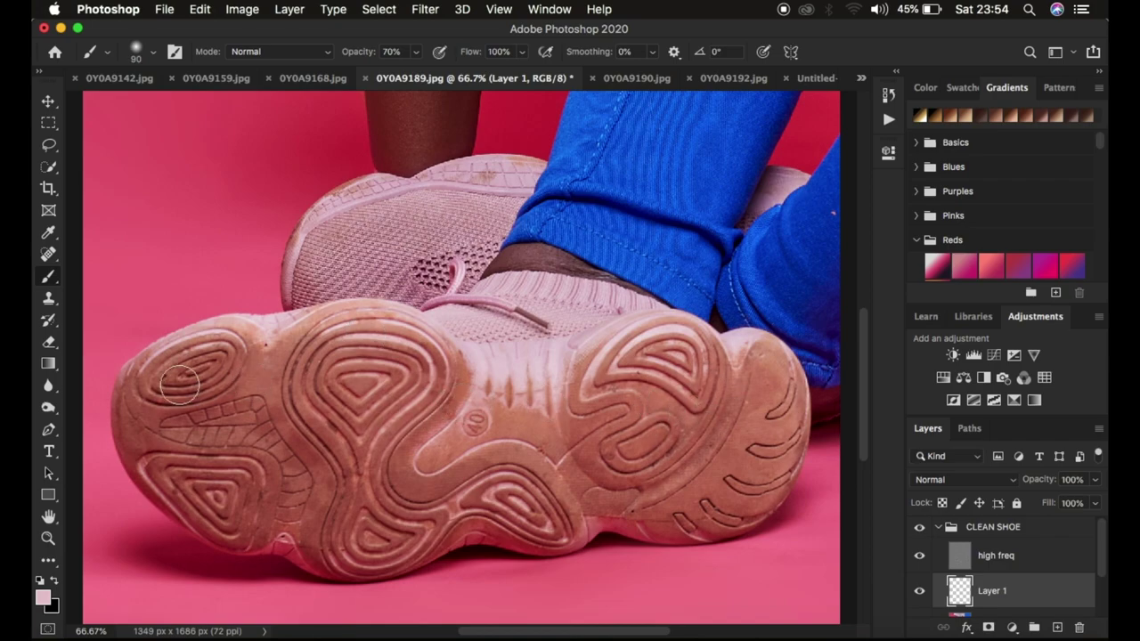
mouse_move(242, 380)
left_mouse_down()
mouse_move(229, 376)
mouse_move(370, 395)
left_mouse_up()
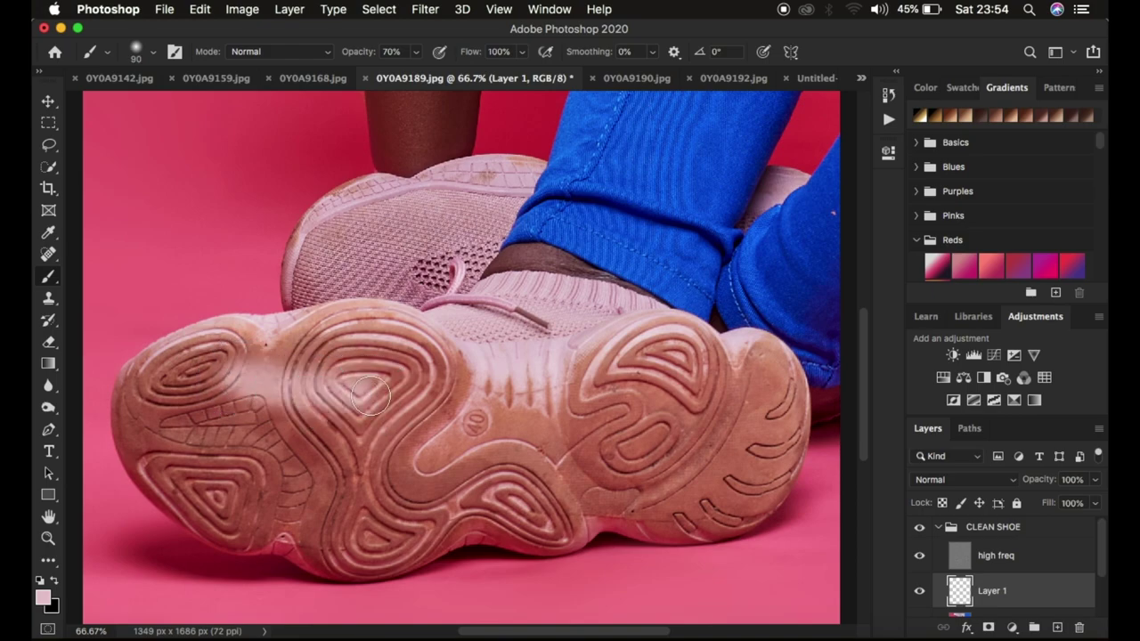
mouse_move(239, 383)
left_mouse_down()
mouse_move(382, 401)
mouse_move(300, 394)
mouse_move(371, 424)
left_mouse_up()
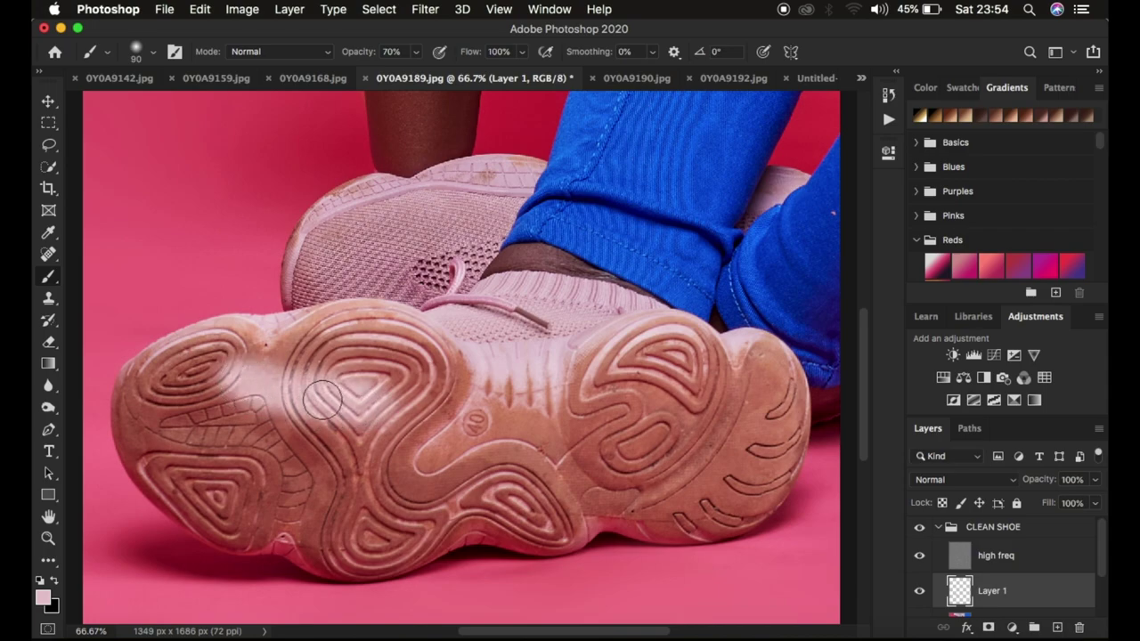
key("super+z")
key("super+z")
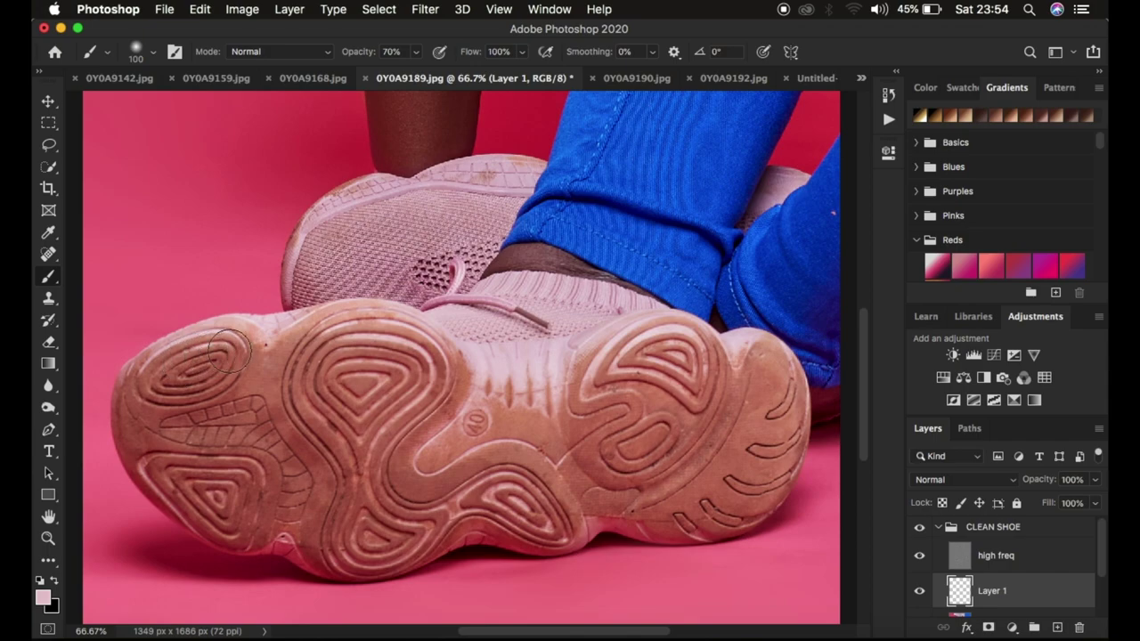
Step: Paint light pink over the whole dirty sole of the front shoe on Layer 1 with a 100 px brush
key("bracketright")
mouse_move(213, 356)
left_mouse_down()
mouse_move(173, 386)
mouse_move(185, 380)
mouse_move(189, 373)
mouse_move(152, 386)
mouse_move(170, 392)
mouse_move(182, 428)
mouse_move(190, 422)
mouse_move(169, 414)
mouse_move(187, 441)
mouse_move(157, 426)
mouse_move(184, 443)
mouse_move(205, 420)
mouse_move(256, 402)
mouse_move(221, 373)
mouse_move(230, 365)
mouse_move(378, 336)
mouse_move(417, 352)
mouse_move(397, 351)
mouse_move(424, 401)
mouse_move(358, 401)
mouse_move(352, 378)
mouse_move(295, 417)
mouse_move(218, 442)
mouse_move(197, 432)
mouse_move(200, 411)
mouse_move(165, 402)
mouse_move(147, 432)
mouse_move(138, 419)
mouse_move(197, 452)
mouse_move(196, 468)
mouse_move(197, 456)
mouse_move(153, 433)
mouse_move(163, 458)
mouse_move(146, 448)
mouse_move(222, 490)
mouse_move(205, 489)
mouse_move(226, 505)
mouse_move(194, 485)
mouse_move(258, 502)
mouse_move(201, 496)
mouse_move(287, 518)
mouse_move(287, 472)
mouse_move(364, 453)
mouse_move(293, 458)
mouse_move(478, 415)
mouse_move(448, 382)
mouse_move(538, 418)
mouse_move(649, 387)
mouse_move(623, 369)
mouse_move(656, 374)
mouse_move(686, 348)
mouse_move(656, 371)
mouse_move(704, 382)
mouse_move(708, 401)
mouse_move(756, 376)
mouse_move(755, 397)
mouse_move(753, 369)
mouse_move(729, 459)
mouse_move(318, 529)
mouse_move(361, 544)
mouse_move(528, 519)
mouse_move(506, 517)
mouse_move(573, 478)
mouse_move(419, 463)
mouse_move(398, 418)
mouse_move(458, 376)
mouse_move(373, 330)
mouse_move(162, 364)
mouse_move(226, 445)
mouse_move(656, 422)
mouse_move(581, 445)
mouse_move(687, 479)
mouse_move(611, 507)
mouse_move(686, 506)
mouse_move(758, 478)
mouse_move(783, 412)
mouse_move(771, 369)
mouse_move(674, 437)
mouse_move(704, 425)
mouse_move(646, 404)
mouse_move(148, 433)
mouse_move(127, 419)
mouse_move(234, 529)
mouse_move(168, 483)
mouse_move(392, 534)
mouse_move(555, 529)
mouse_move(626, 495)
mouse_move(696, 436)
mouse_move(473, 389)
mouse_move(691, 347)
mouse_move(704, 386)
mouse_move(727, 376)
mouse_move(757, 407)
mouse_move(464, 397)
mouse_move(407, 364)
mouse_move(315, 338)
mouse_move(255, 338)
mouse_move(147, 416)
mouse_move(471, 504)
mouse_move(744, 512)
mouse_move(771, 453)
mouse_move(756, 382)
mouse_move(451, 432)
mouse_move(414, 363)
mouse_move(344, 356)
mouse_move(199, 382)
mouse_move(157, 368)
mouse_move(252, 409)
mouse_move(376, 419)
mouse_move(359, 471)
mouse_move(507, 445)
mouse_move(512, 395)
mouse_move(674, 364)
mouse_move(737, 399)
left_mouse_up()
Step: Paint sampled pink over the rear shoe's knit upper on a separate Layer 2, enlarging the brush to 60 px
mouse_move(397, 240)
left_mouse_down()
mouse_move(471, 208)
mouse_move(449, 184)
mouse_move(531, 227)
left_mouse_up()
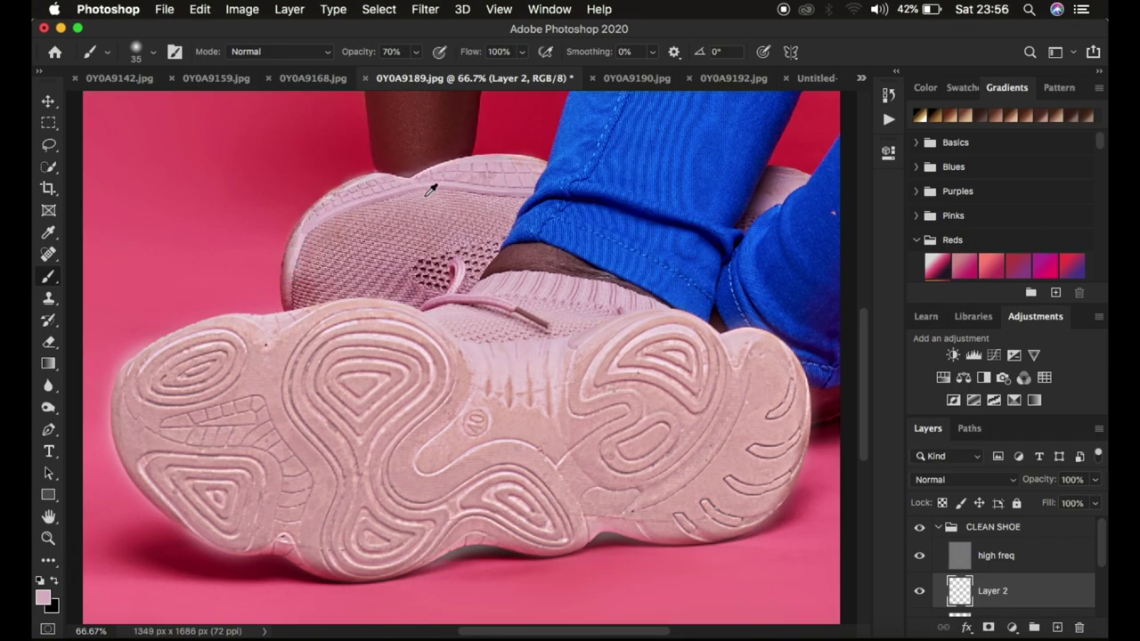
key("bracketright")
key("bracketright")
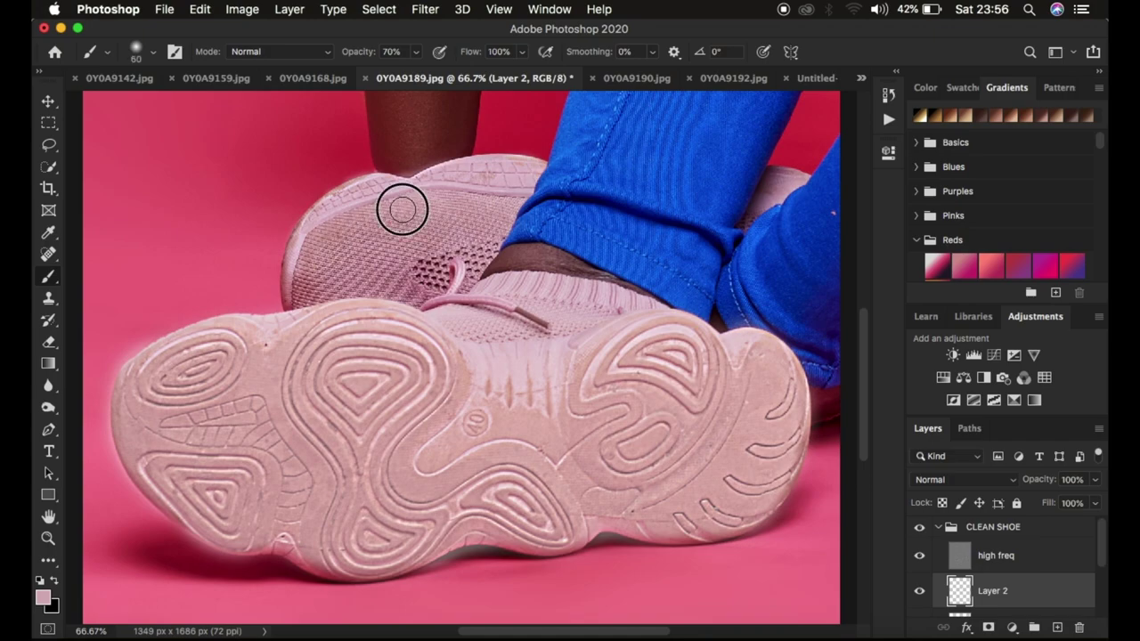
mouse_move(374, 223)
left_mouse_down()
mouse_move(337, 233)
mouse_move(362, 245)
mouse_move(315, 264)
mouse_move(333, 277)
mouse_move(307, 286)
mouse_move(390, 269)
mouse_move(422, 271)
mouse_move(394, 269)
mouse_move(418, 284)
mouse_move(398, 279)
mouse_move(415, 258)
mouse_move(427, 272)
mouse_move(429, 249)
mouse_move(409, 228)
mouse_move(450, 225)
mouse_move(470, 246)
mouse_move(484, 232)
mouse_move(468, 211)
mouse_move(485, 240)
mouse_move(474, 261)
mouse_move(487, 198)
mouse_move(382, 206)
mouse_move(353, 223)
mouse_move(365, 214)
mouse_move(353, 203)
mouse_move(327, 212)
mouse_move(349, 204)
mouse_move(304, 234)
mouse_move(300, 264)
mouse_move(330, 264)
mouse_move(296, 270)
mouse_move(312, 278)
mouse_move(290, 287)
mouse_move(501, 204)
left_mouse_up()
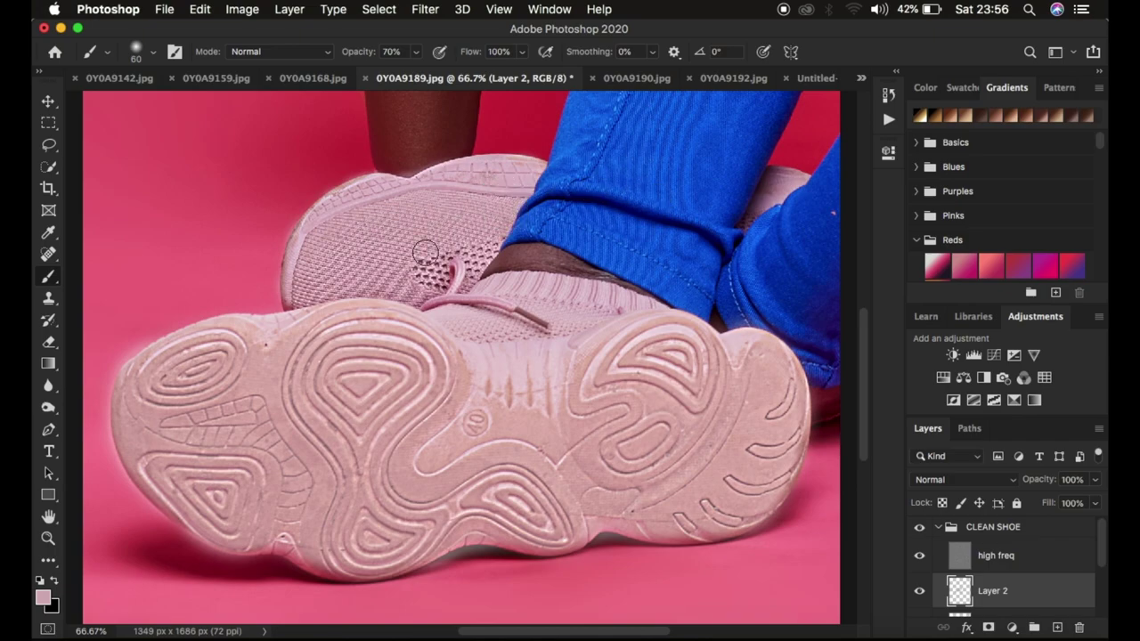
Step: Erase the pink spill along the rear shoe's outer edge on Layer 2 with a 15 px eraser at 100% opacity
key("super+minus")
key("super+minus")
key("super+minus")
key("super+minus")
key("super+equal")
key("super+equal")
key("super+equal")
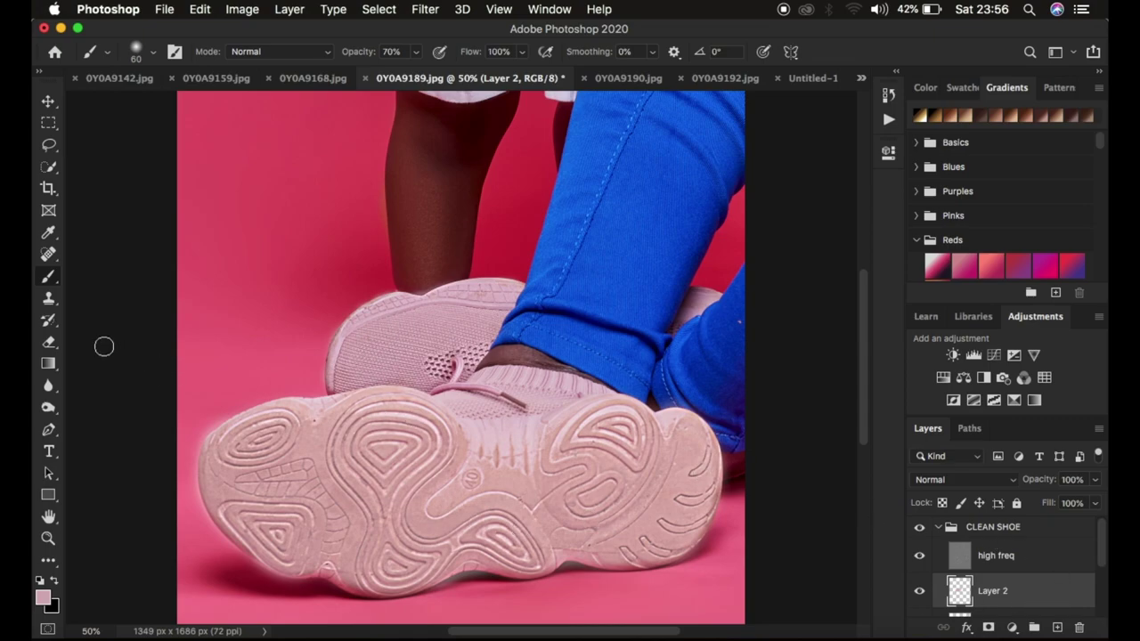
left_click(49, 343)
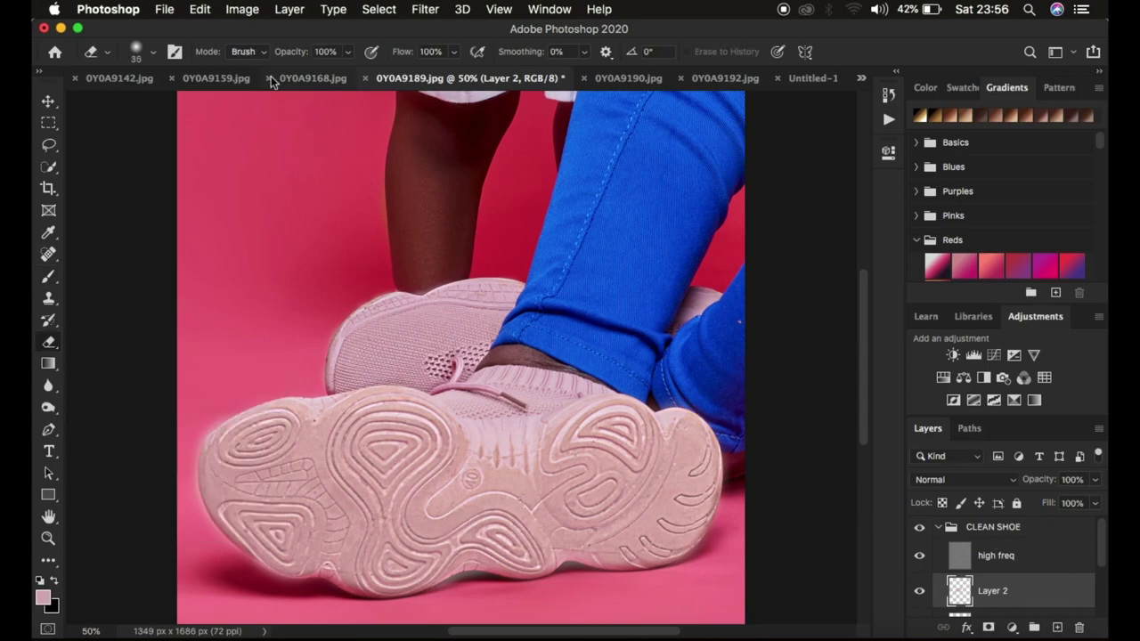
left_click(247, 54)
left_click(247, 53)
key("super+equal")
key("super+equal")
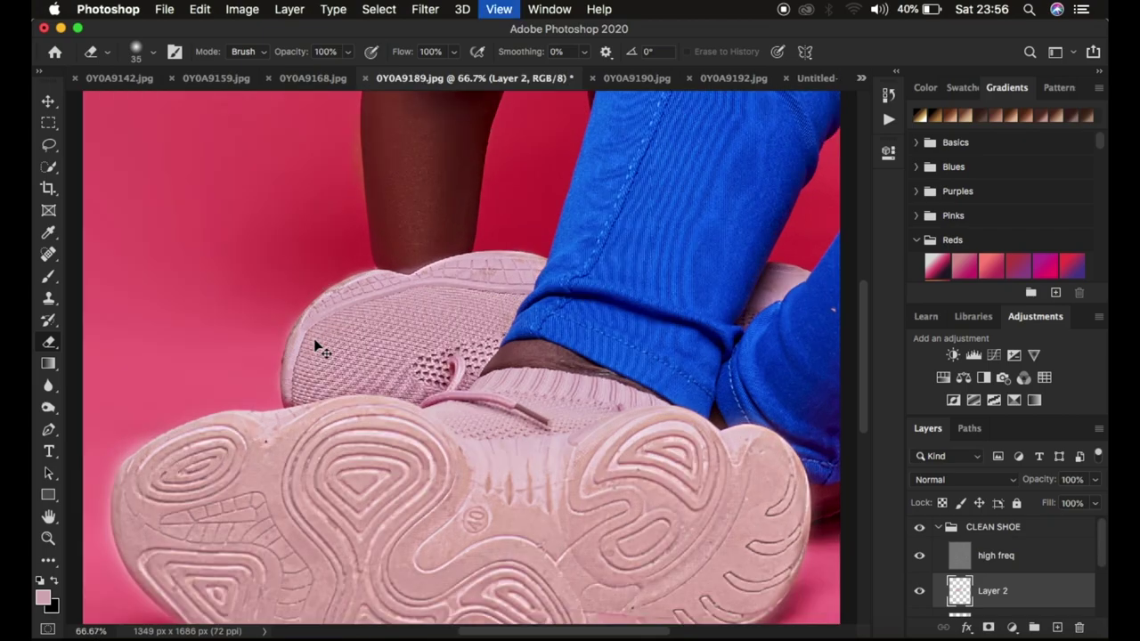
key("bracketleft")
key("bracketleft")
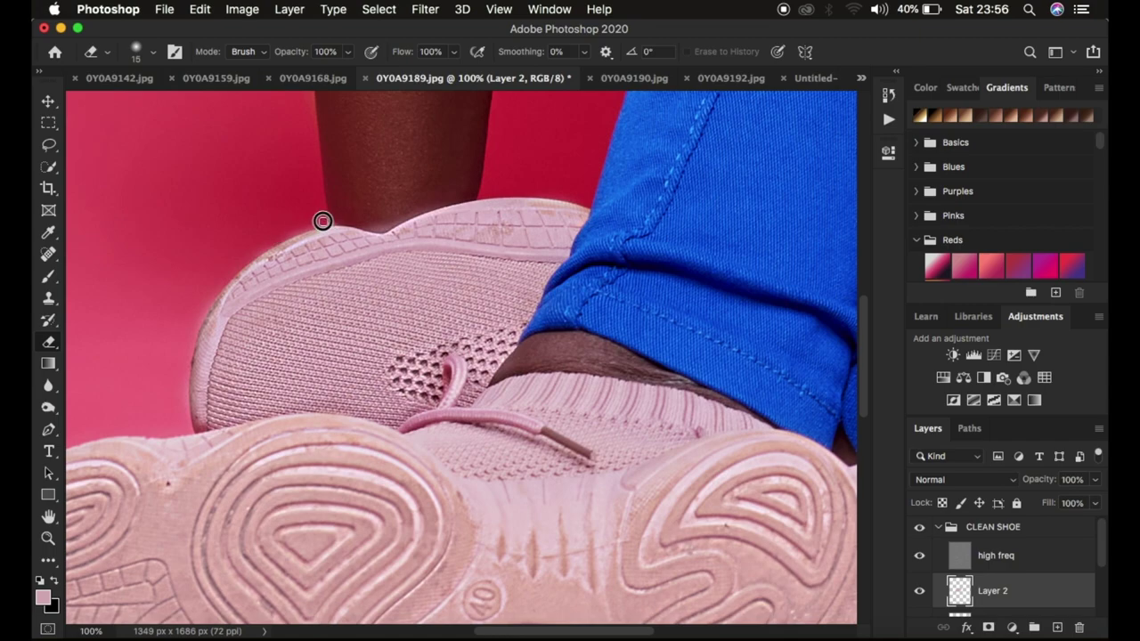
mouse_move(301, 230)
left_mouse_down()
mouse_move(229, 281)
mouse_move(193, 336)
mouse_move(198, 316)
mouse_move(182, 409)
mouse_move(186, 339)
left_mouse_up()
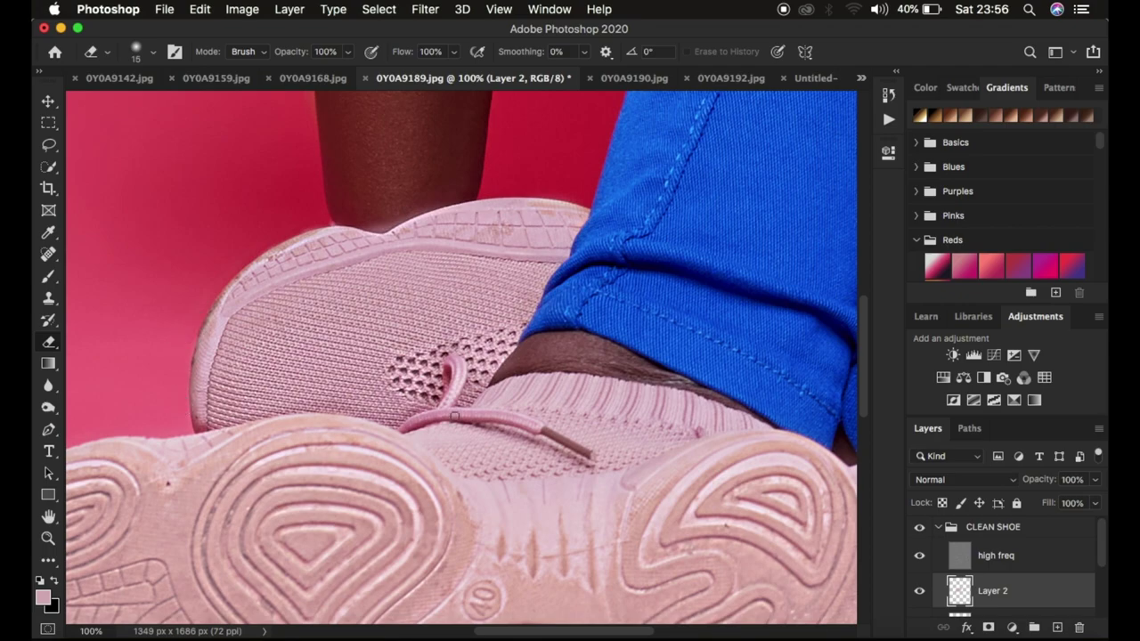
Step: Erase the pink spill around the front sole's outline on Layer 1 with a 25 px eraser
scroll(454, 415, "down", 10)
scroll(454, 415, "down", 1)
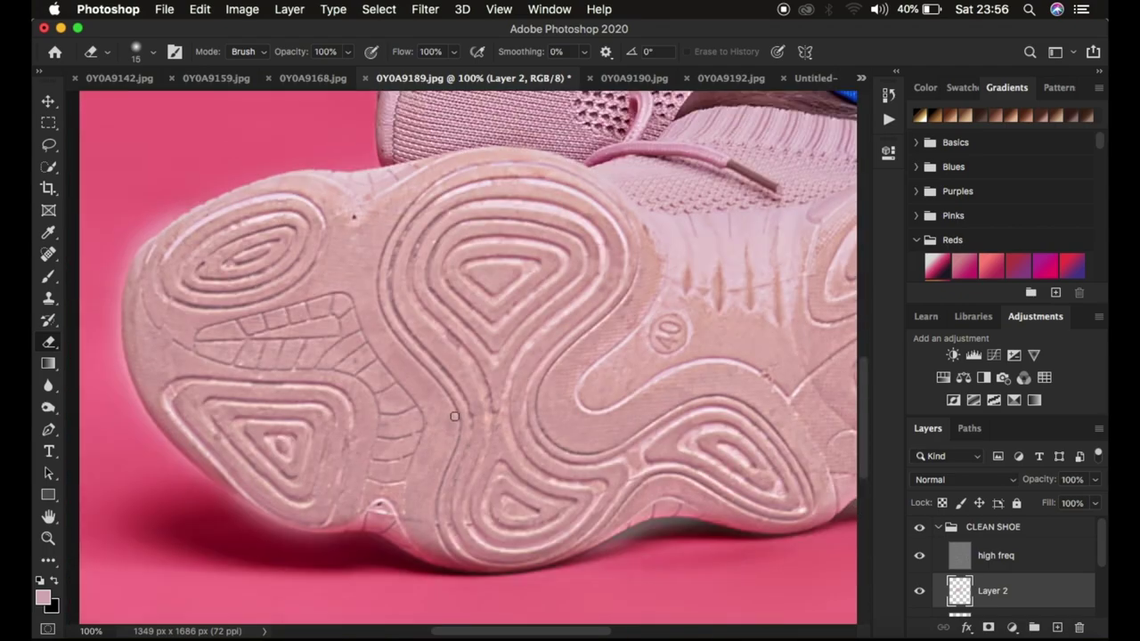
scroll(454, 415, "down", 1)
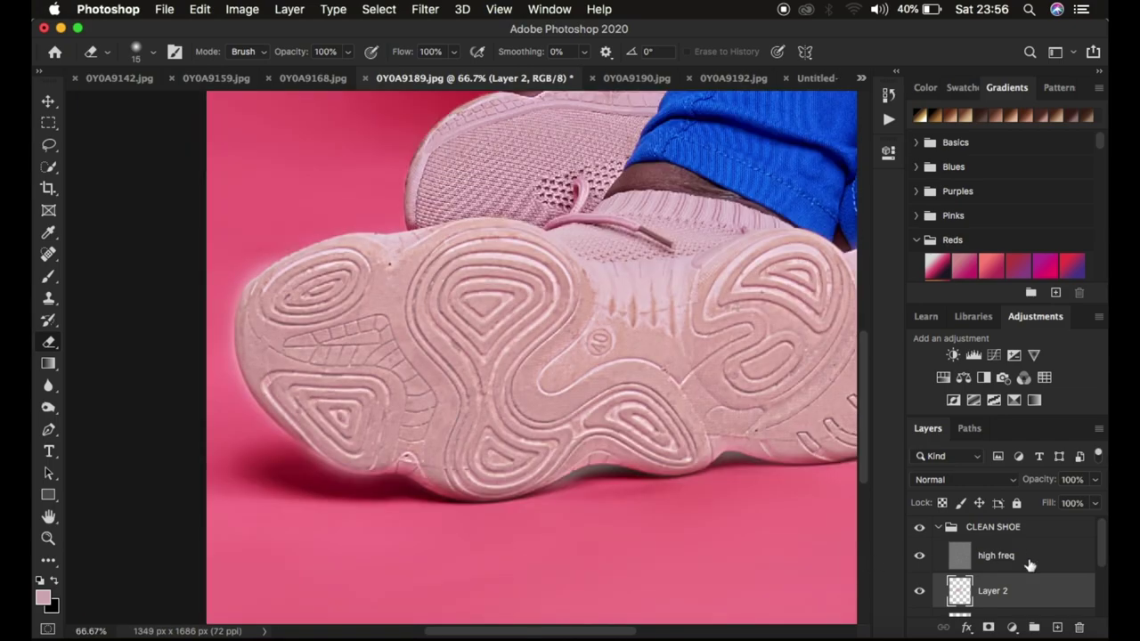
scroll(1026, 567, "down", 2)
left_click(1012, 584)
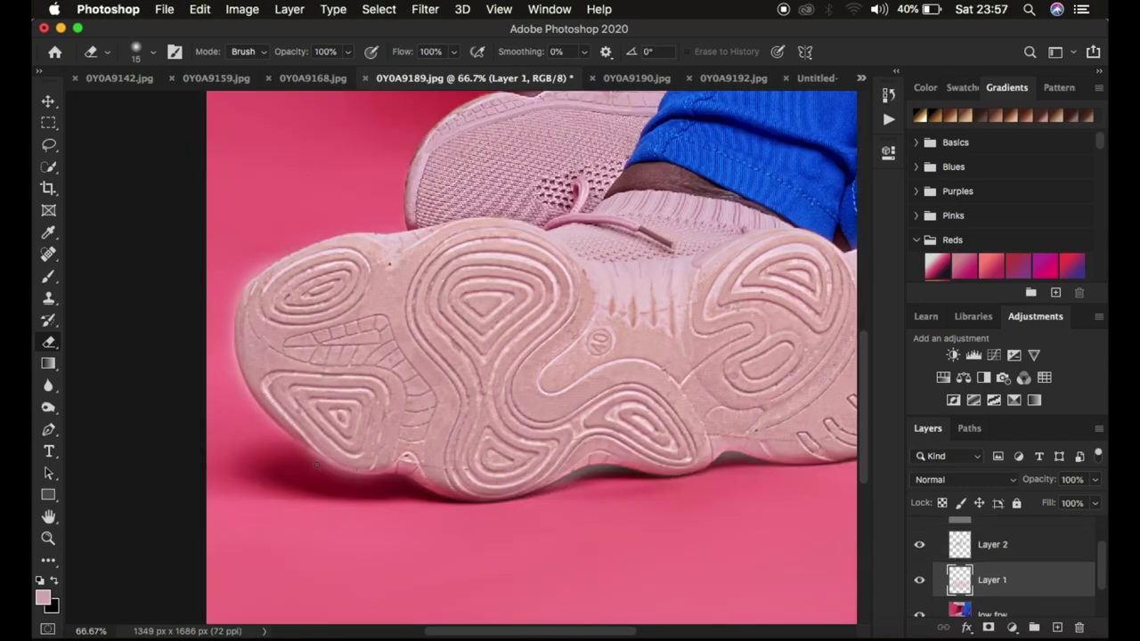
key("bracketright")
left_click(227, 326)
mouse_move(226, 326)
left_mouse_down()
mouse_move(229, 361)
mouse_move(227, 327)
mouse_move(237, 384)
mouse_move(228, 348)
mouse_move(251, 408)
mouse_move(242, 391)
mouse_move(285, 451)
mouse_move(265, 425)
mouse_move(324, 477)
mouse_move(296, 451)
mouse_move(340, 478)
mouse_move(319, 468)
mouse_move(393, 482)
mouse_move(434, 505)
mouse_move(536, 502)
mouse_move(605, 469)
mouse_move(644, 487)
mouse_move(743, 467)
mouse_move(729, 456)
mouse_move(749, 475)
left_mouse_up()
scroll(750, 474, "right", 5)
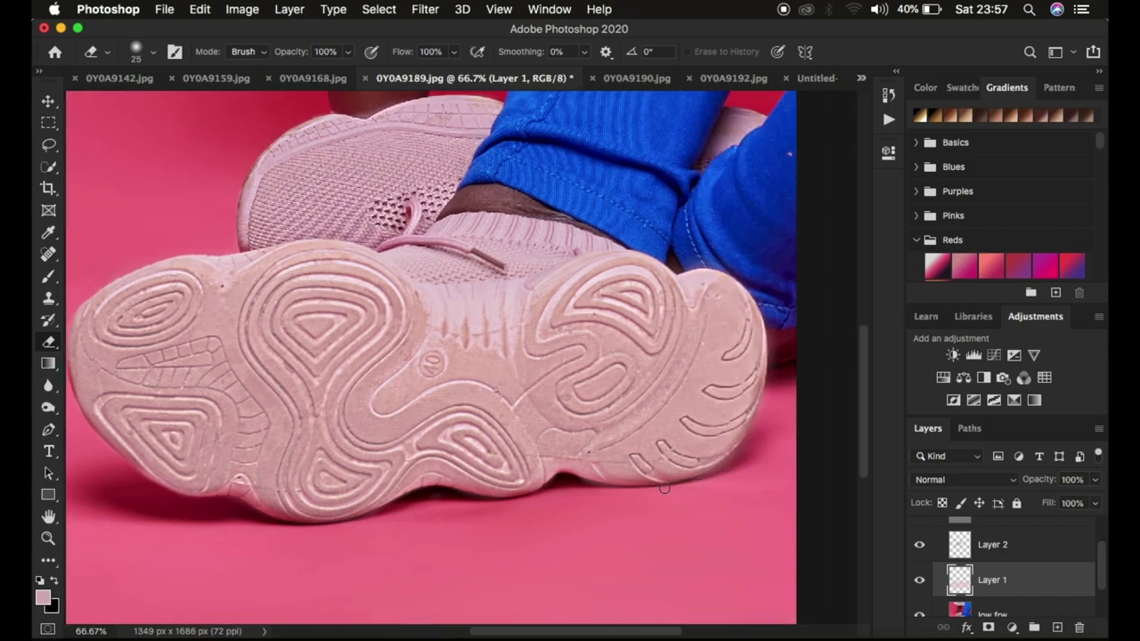
mouse_move(746, 447)
left_mouse_down()
mouse_move(690, 487)
mouse_move(578, 481)
mouse_move(727, 484)
mouse_move(762, 435)
mouse_move(771, 323)
mouse_move(755, 280)
mouse_move(669, 256)
left_mouse_up()
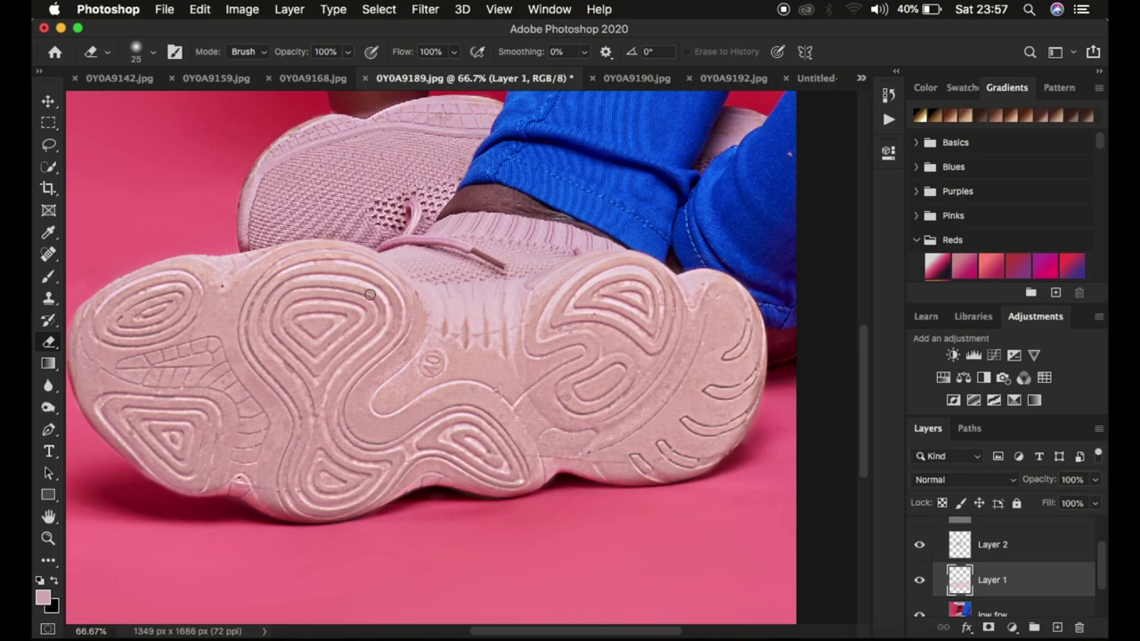
Step: Compare the sole with and without the Layer 1 paint in the full image, leaving the layer visible
key("super+minus")
key("super+minus")
key("super+equal")
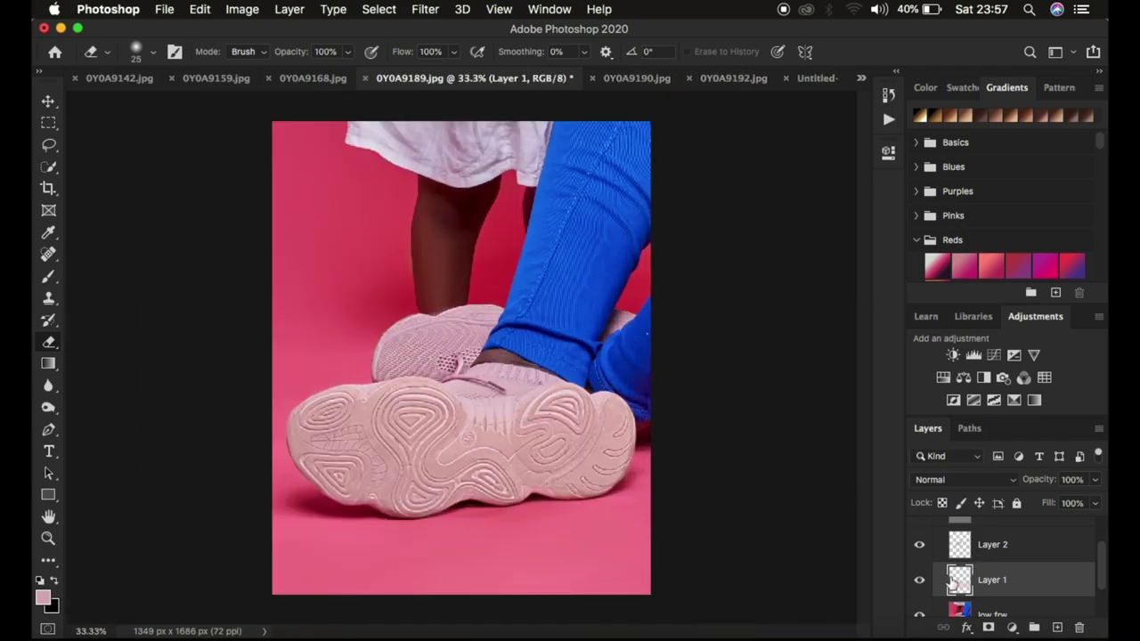
left_click(918, 580)
left_click(918, 580)
left_click(918, 580)
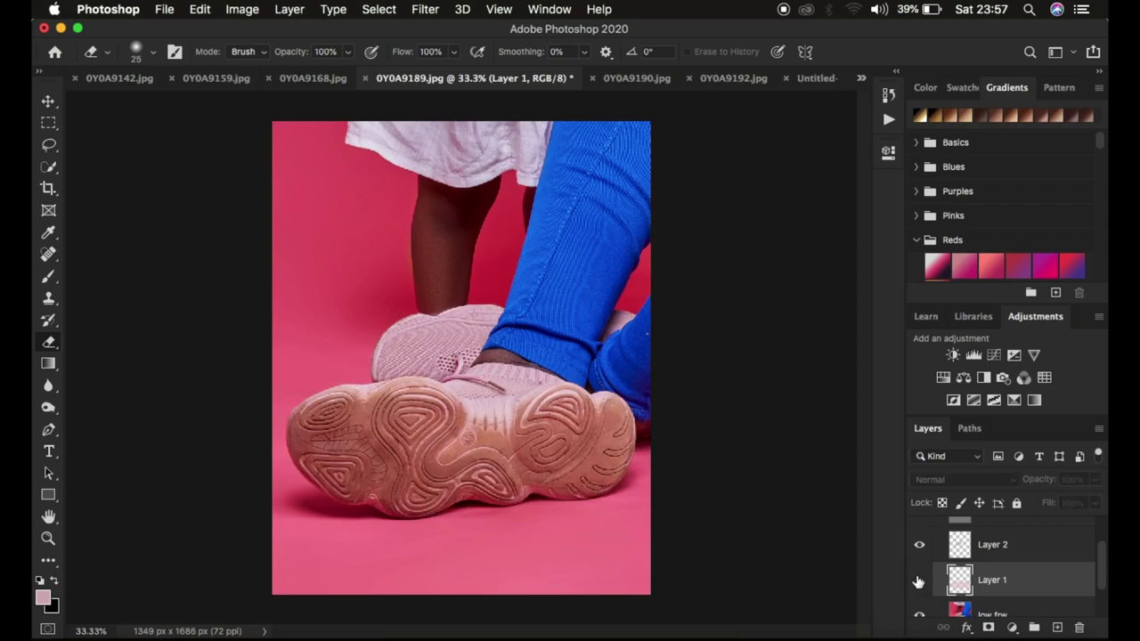
left_click(919, 581)
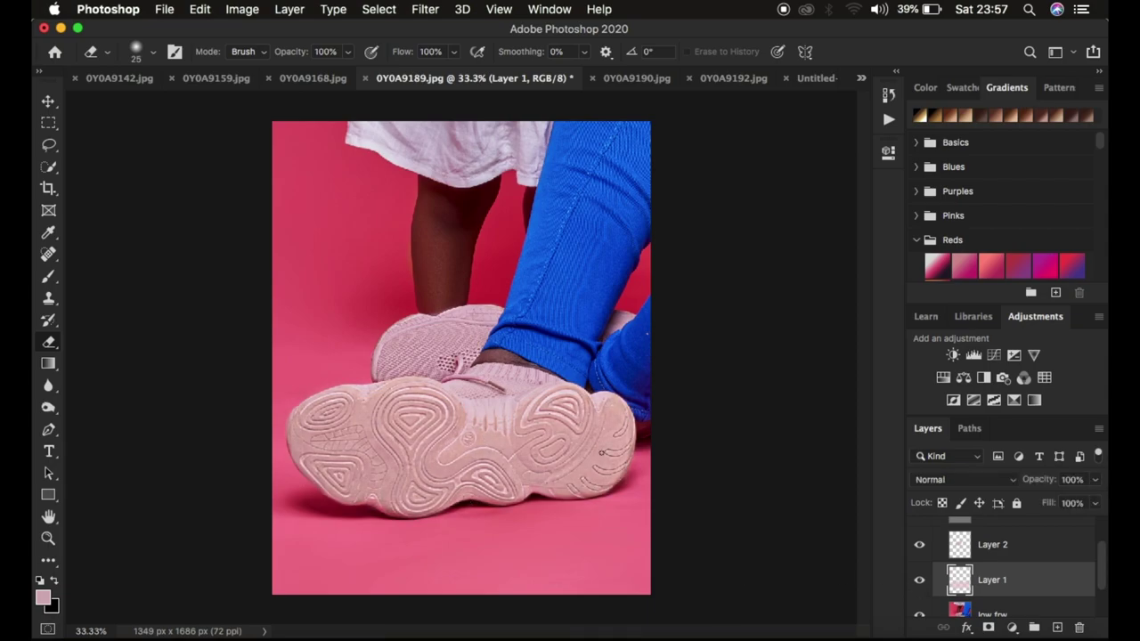
Step: Duplicate Layer 1 and set the copy's opacity to 86%
key("super+j")
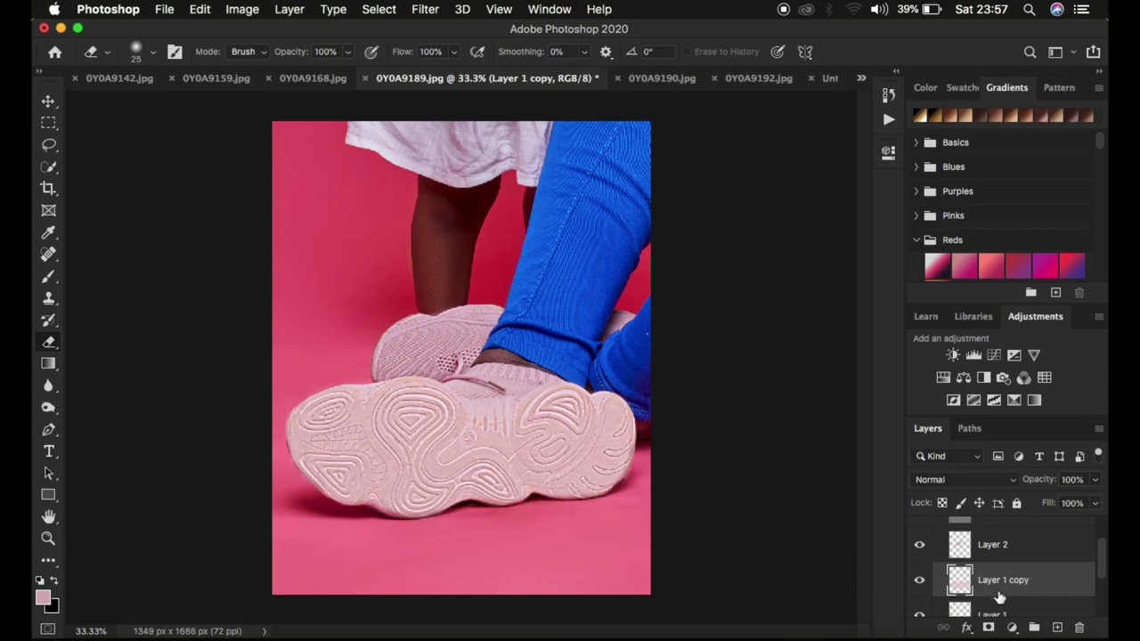
left_click(1044, 485)
left_click_drag(1044, 485, 1031, 486)
scroll(1102, 536, "up", 2)
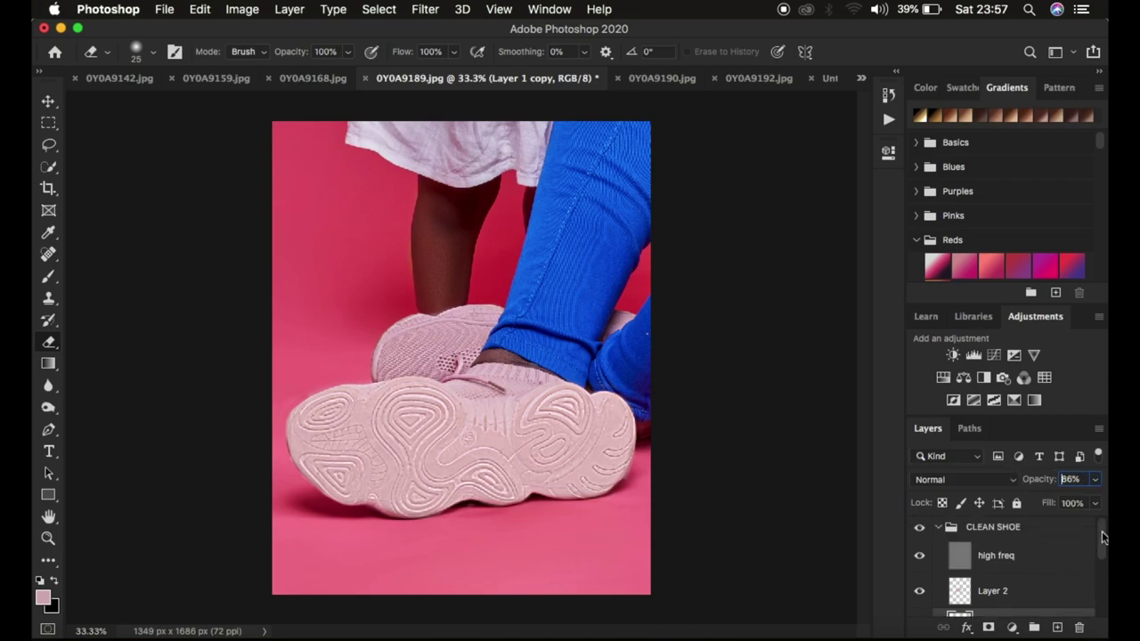
Step: Collapse the CLEAN SHOE group and compare the photo before and after by toggling the group's visibility
left_click(938, 527)
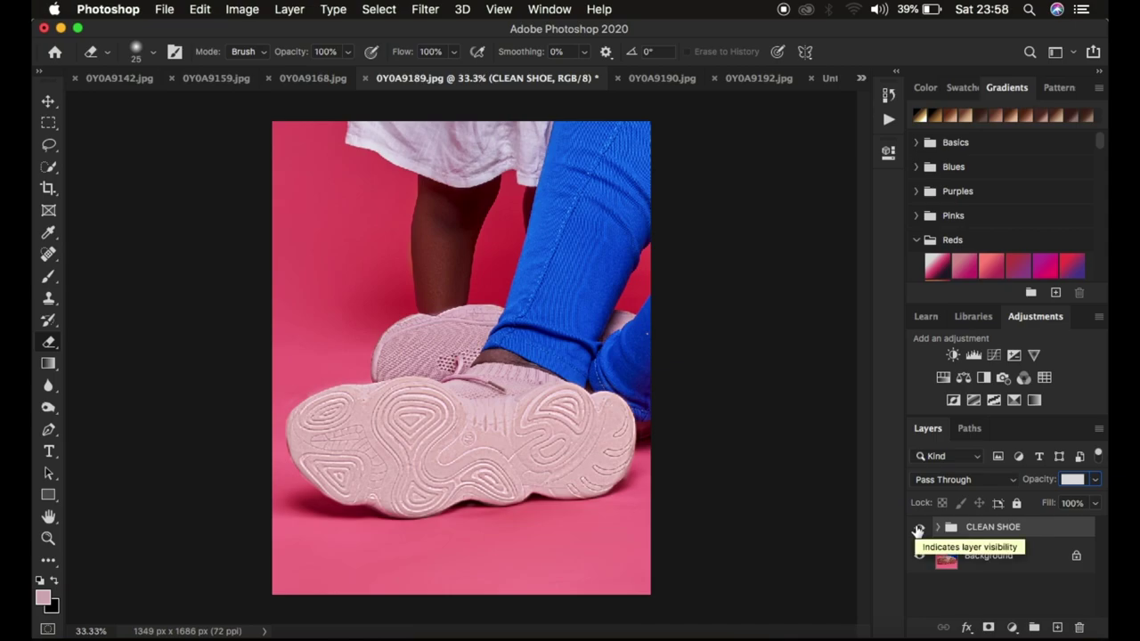
left_click(918, 529)
left_click(918, 529)
left_click(918, 529)
left_click(918, 529)
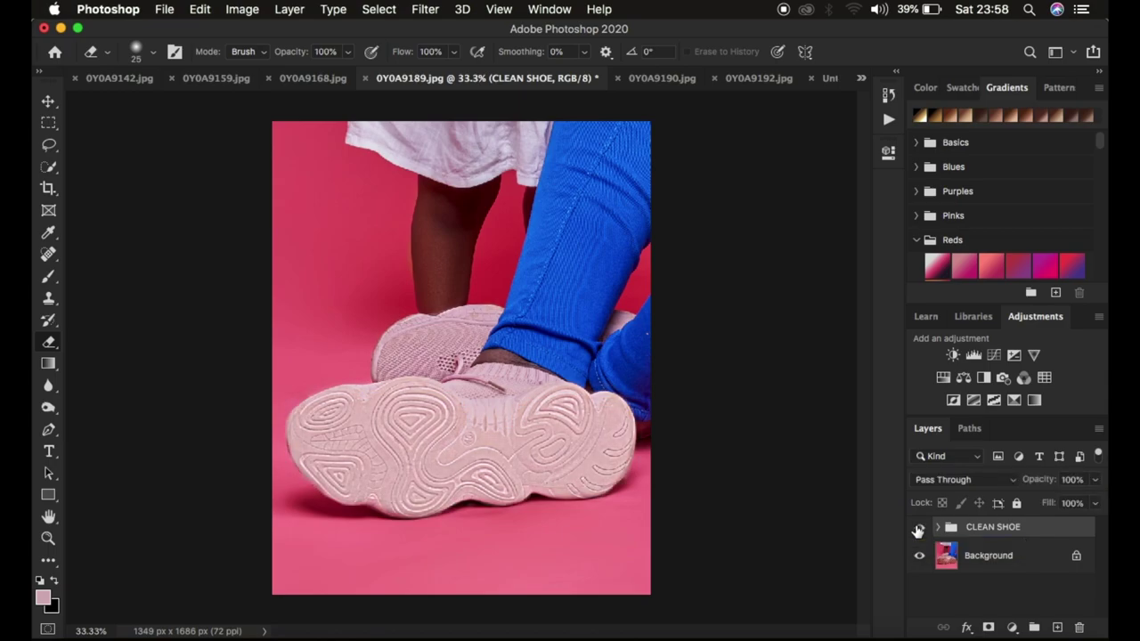
left_click(918, 529)
left_click(918, 529)
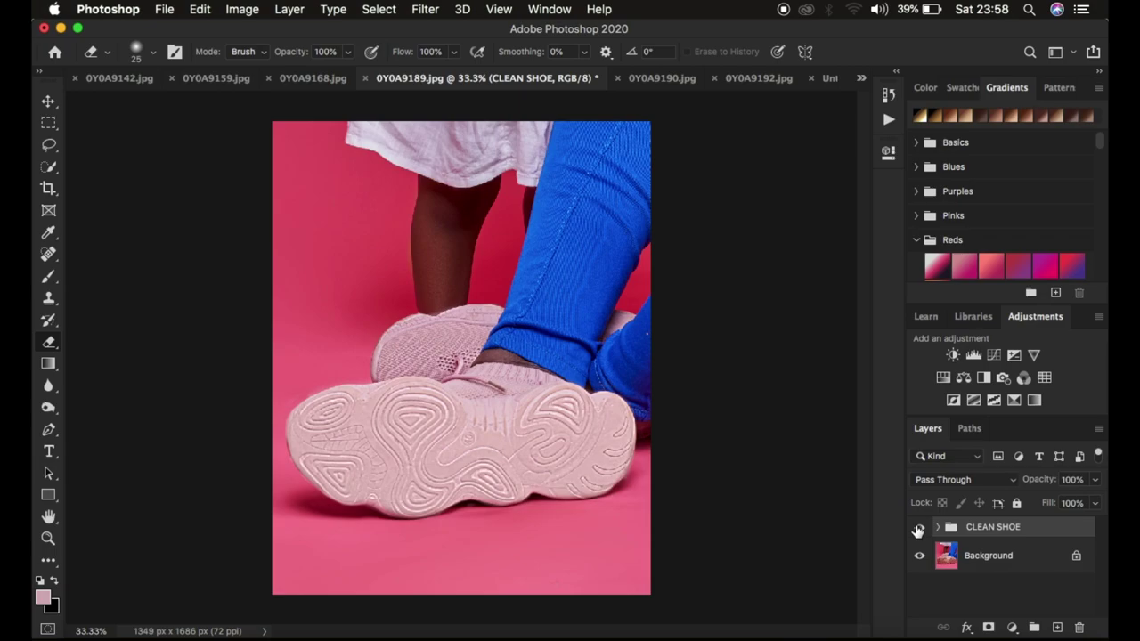